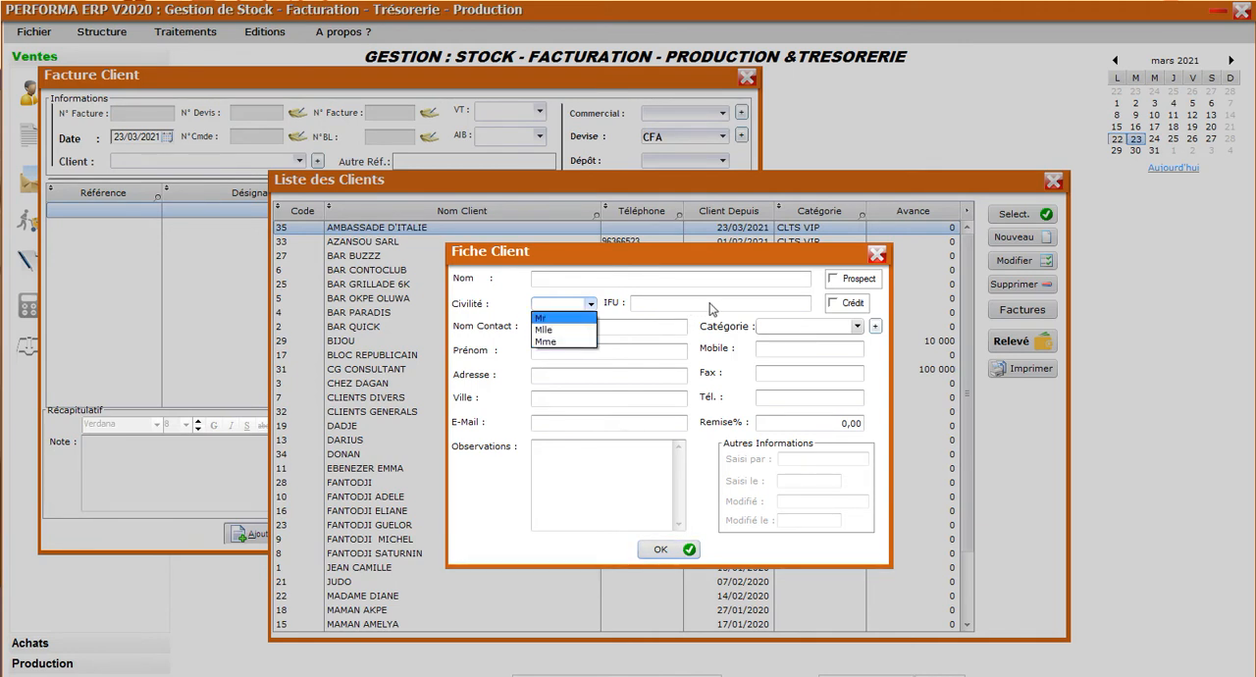
Enter AMAEL SARL as the name in the new client record.
click(831, 302)
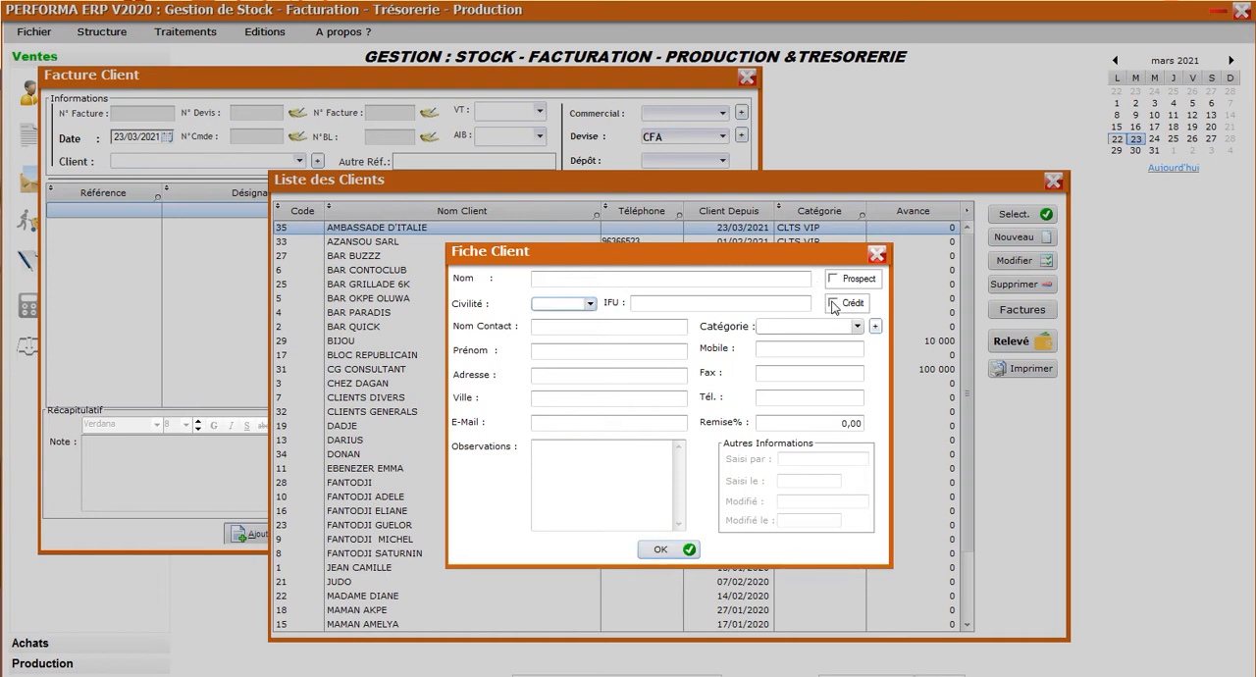
click(568, 281)
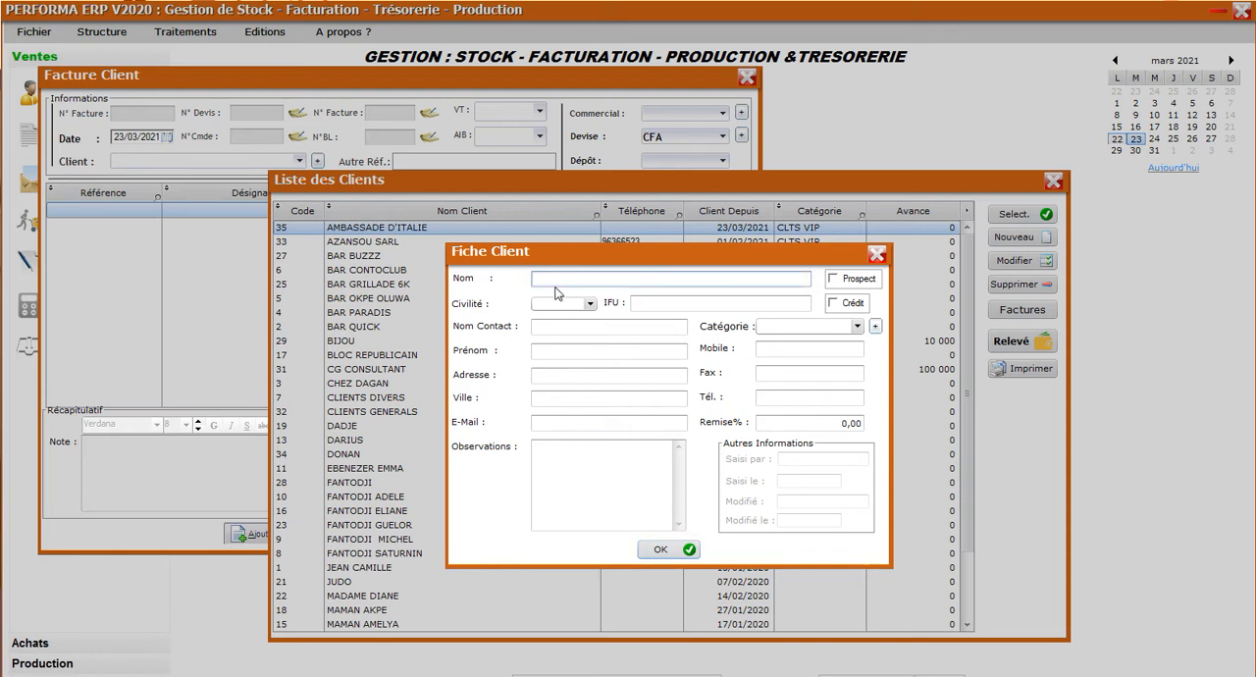
text(KOKOU)
click(690, 305)
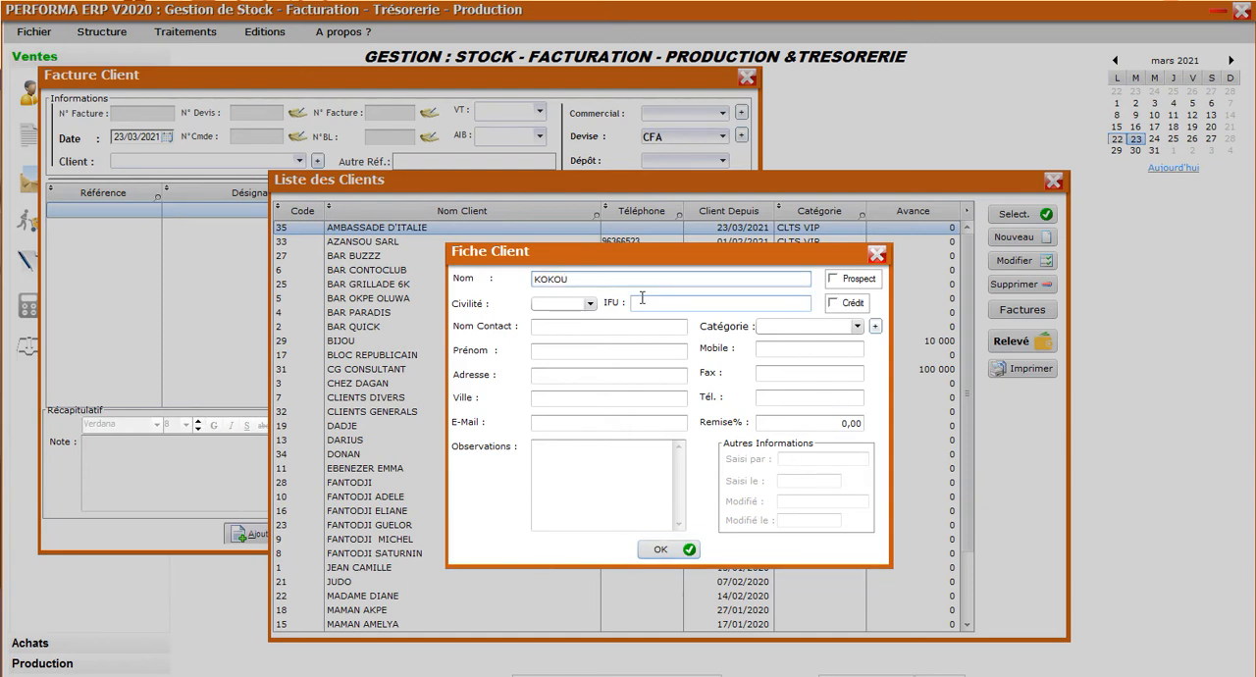
key(BackSpace)
key(BackSpace)
key(BackSpace)
key(BackSpace)
text(AMAEL SARL)
Set the new client's Civilité to Mr, enable Crédit, and save the record, returning to the customer invoice.
click(592, 306)
click(592, 307)
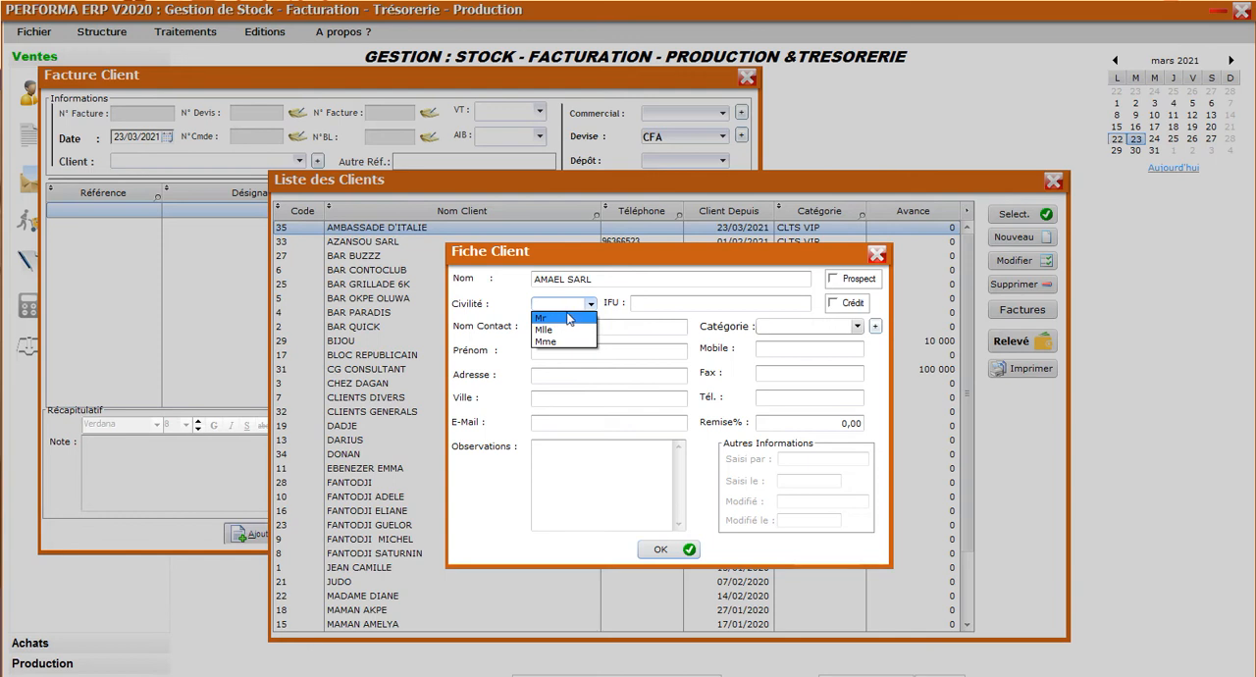
click(547, 318)
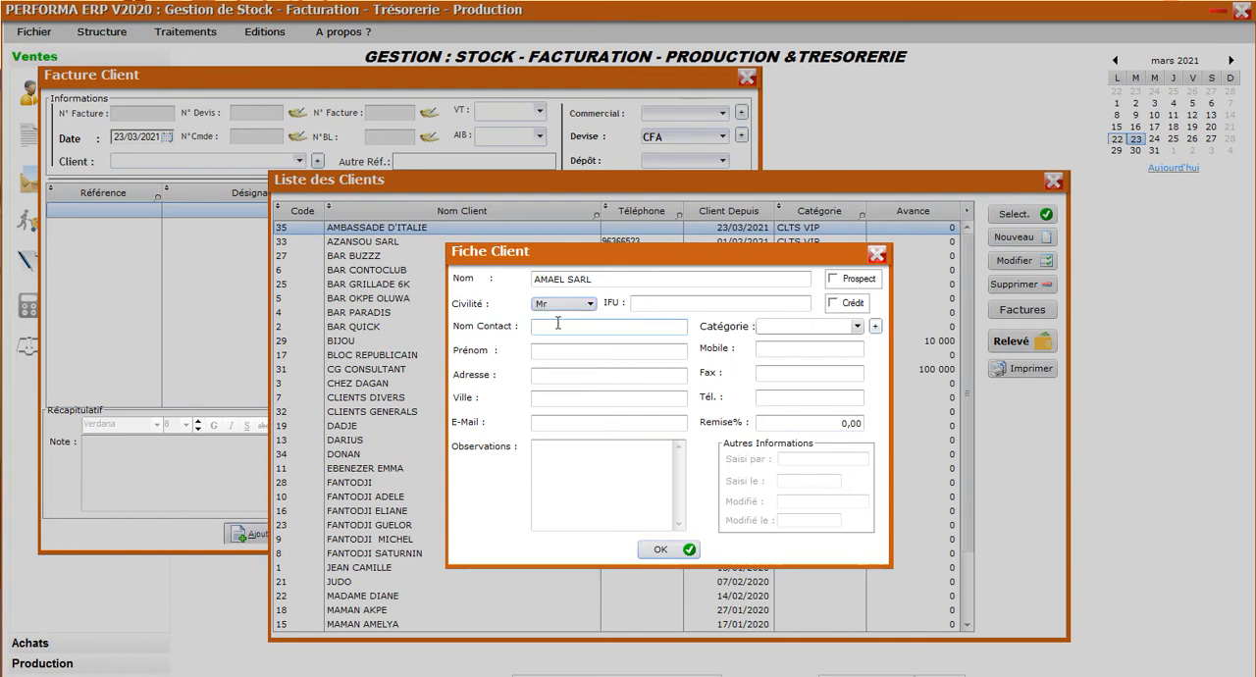
click(683, 328)
click(837, 304)
click(677, 551)
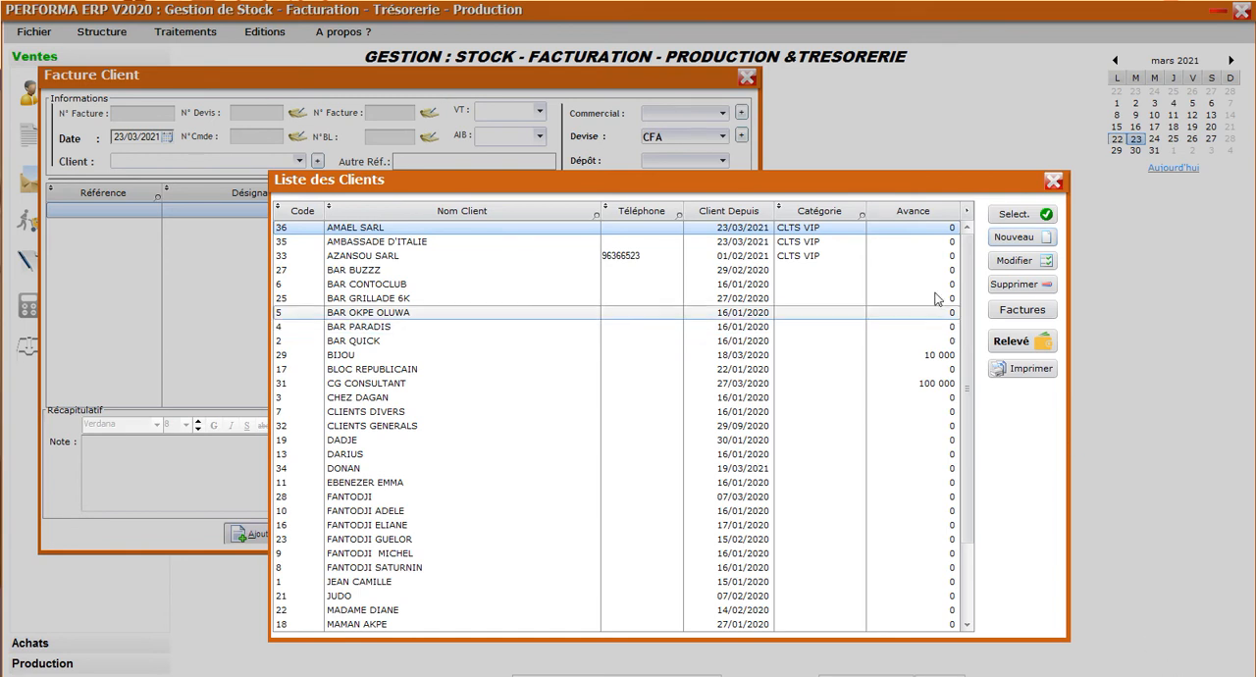
click(1055, 182)
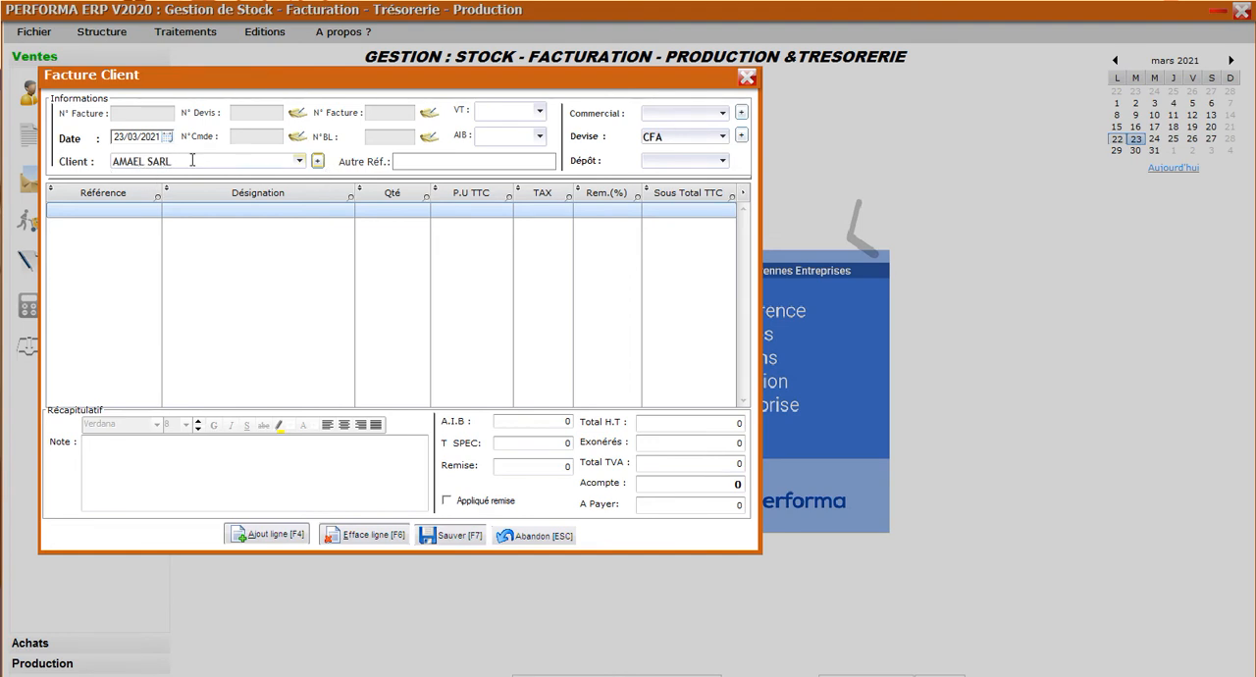
Fill in the invoice header with client AMAEL SARL, VT type FV and depot Depot ADO.
click(300, 162)
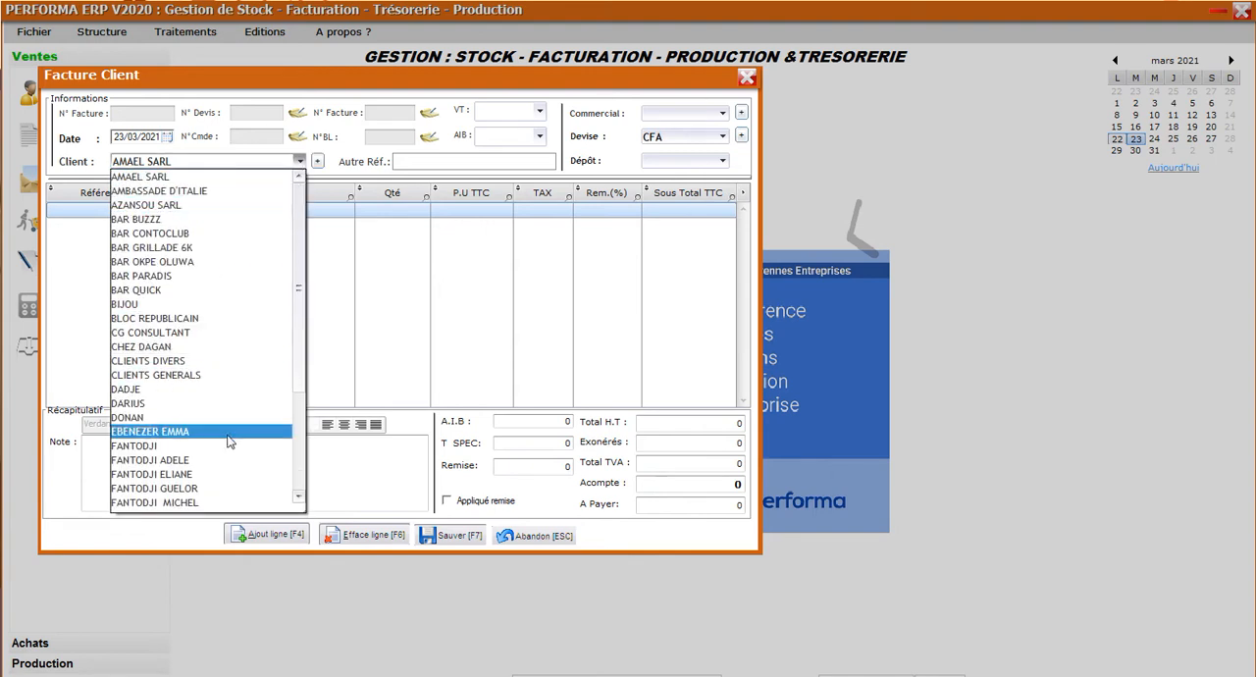
click(255, 176)
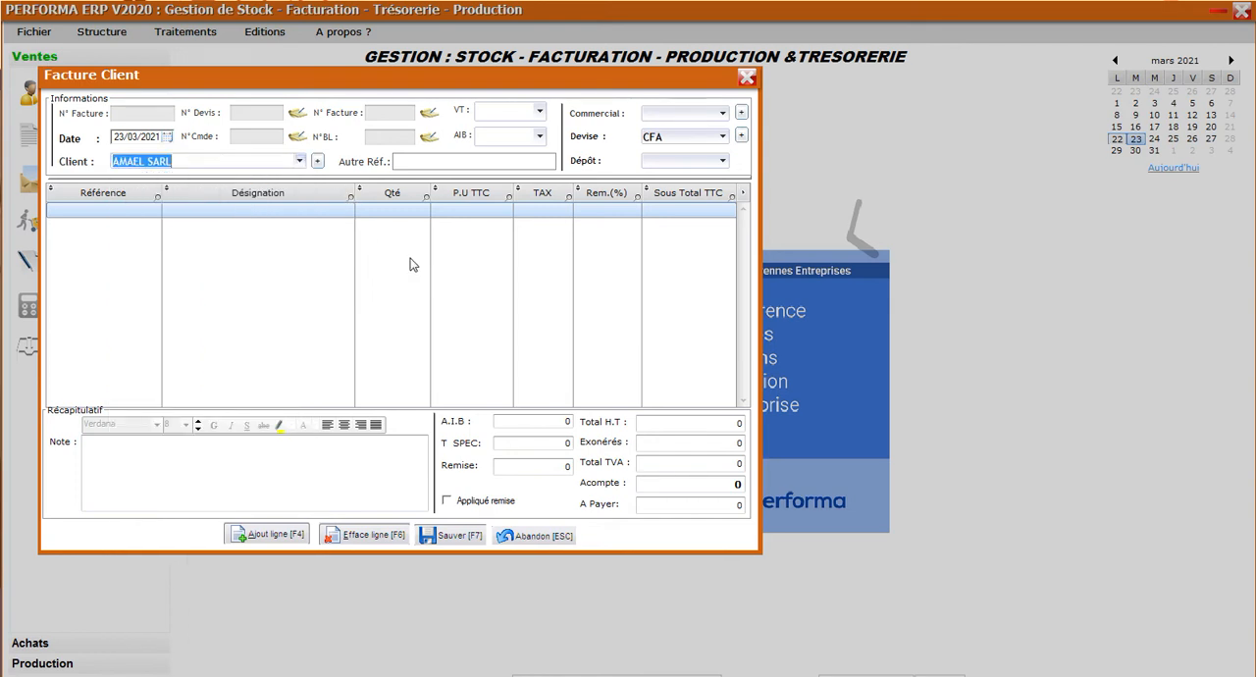
click(540, 114)
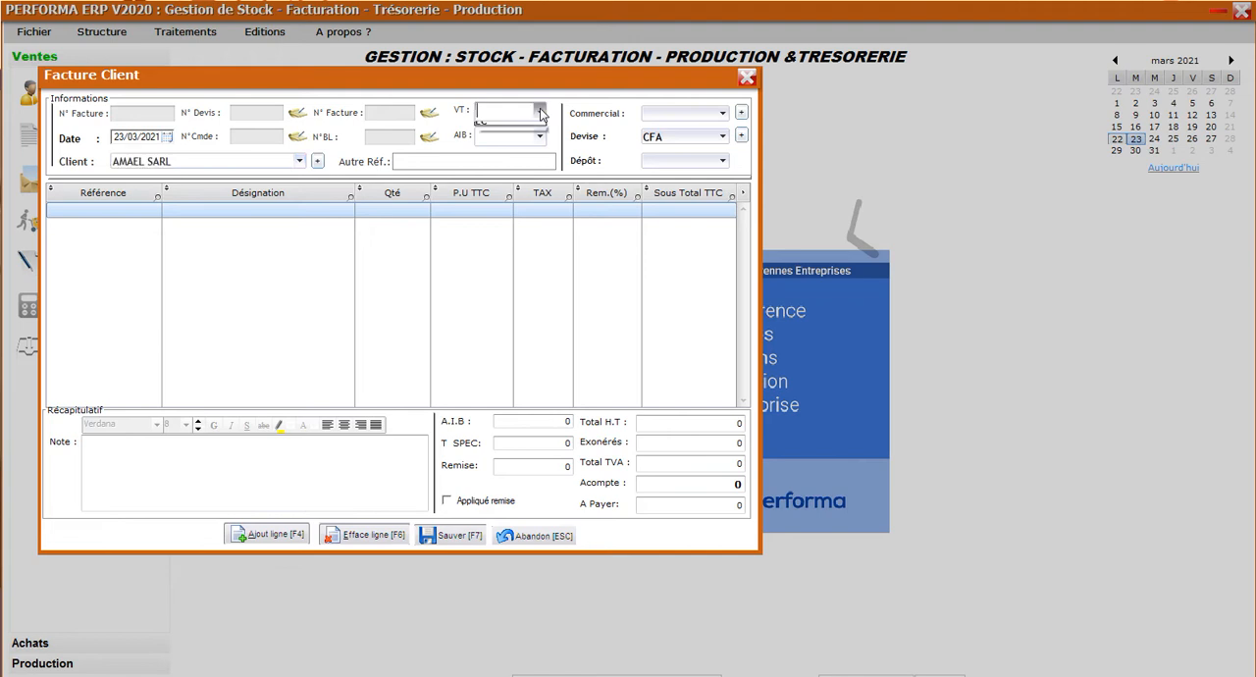
click(507, 131)
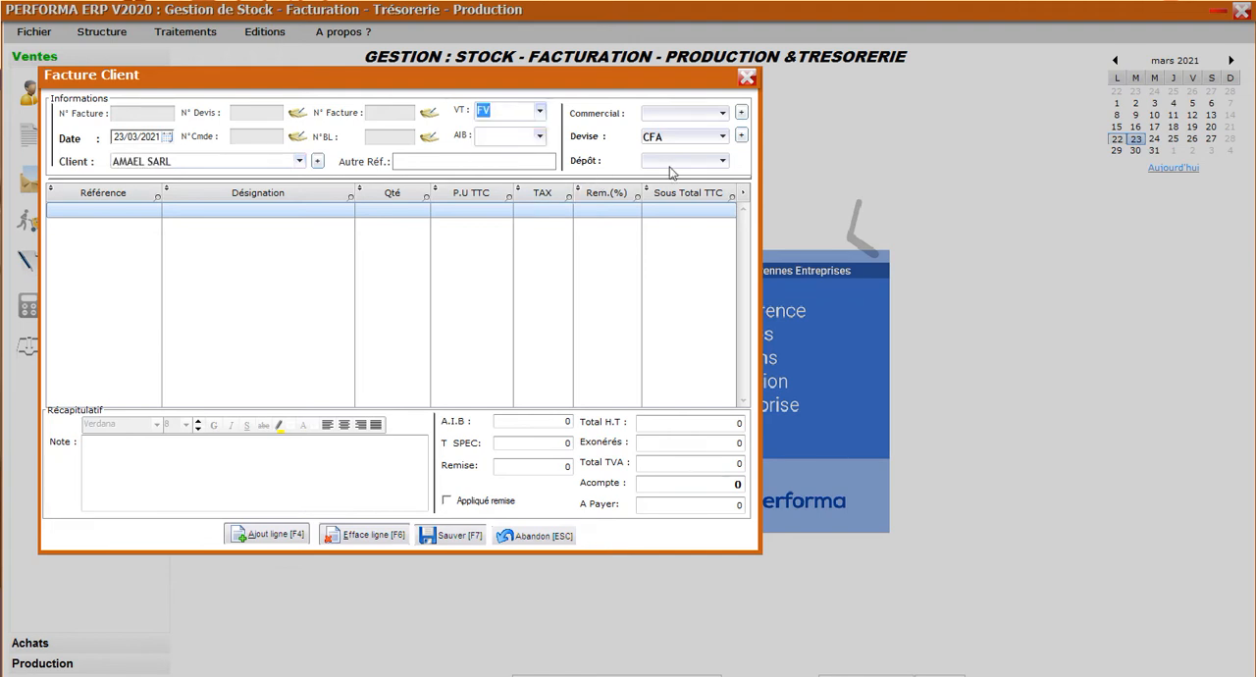
click(722, 163)
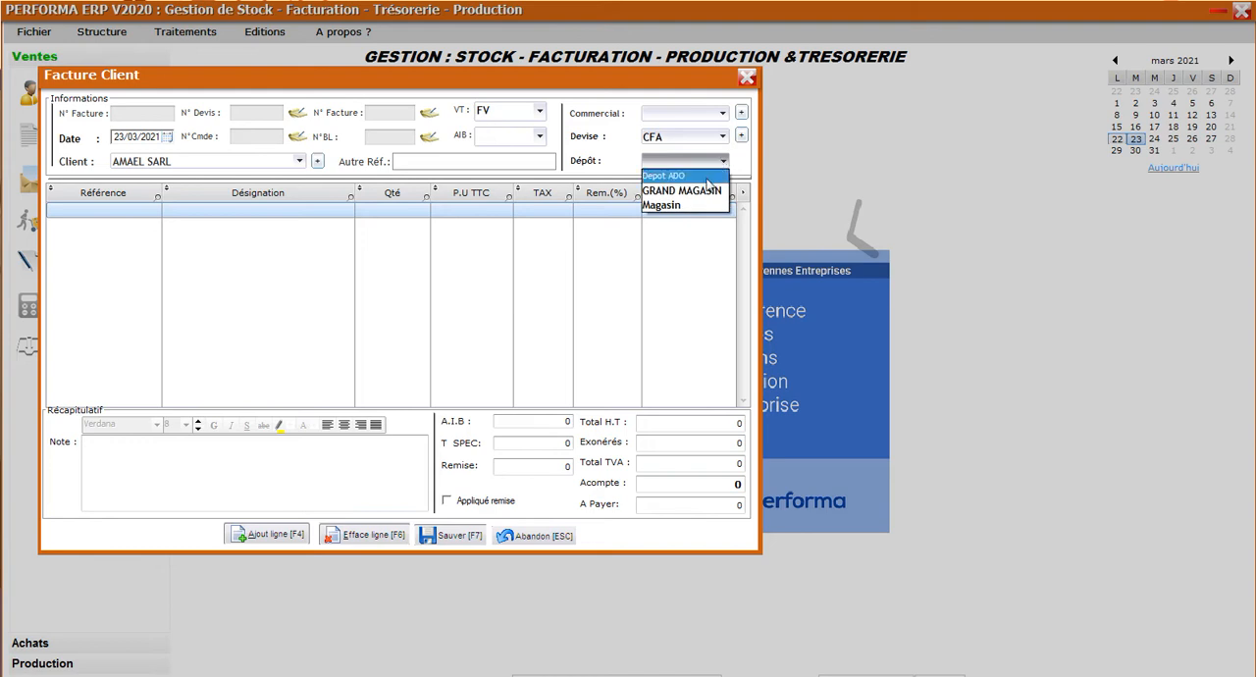
click(706, 176)
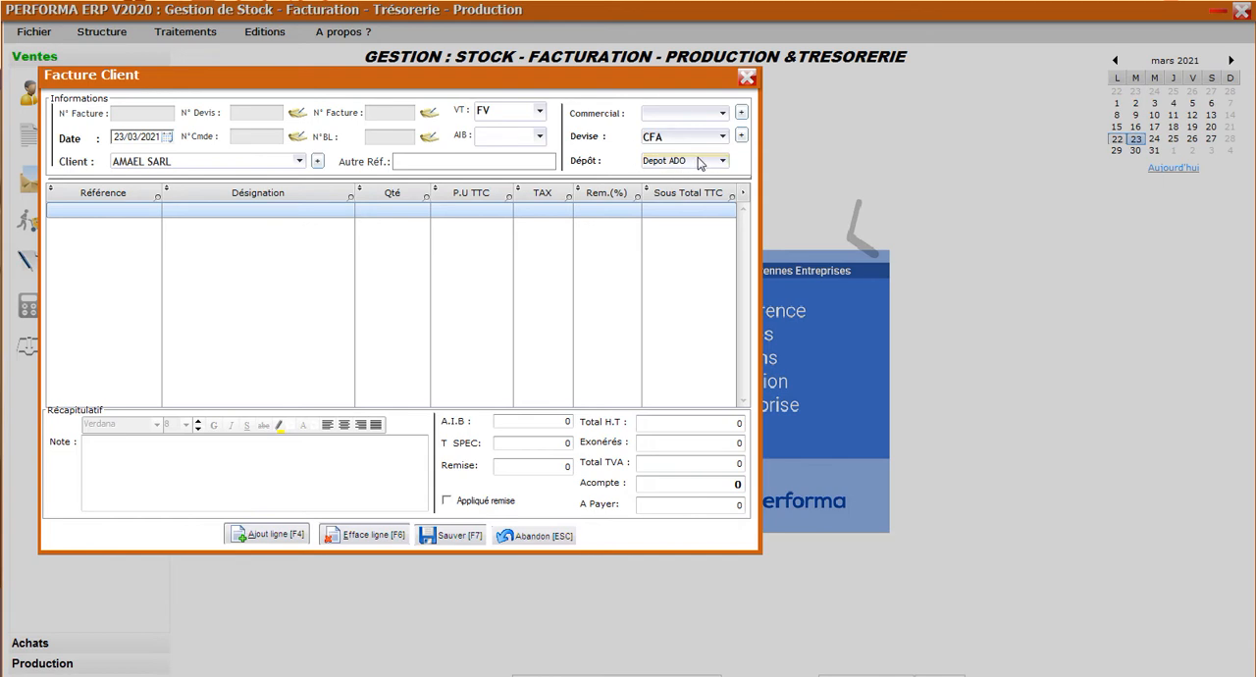
Enter "ENTRETIEN DE DEUX SALON + 2 CH A COUCHER" as the designation of the first invoice line.
click(237, 209)
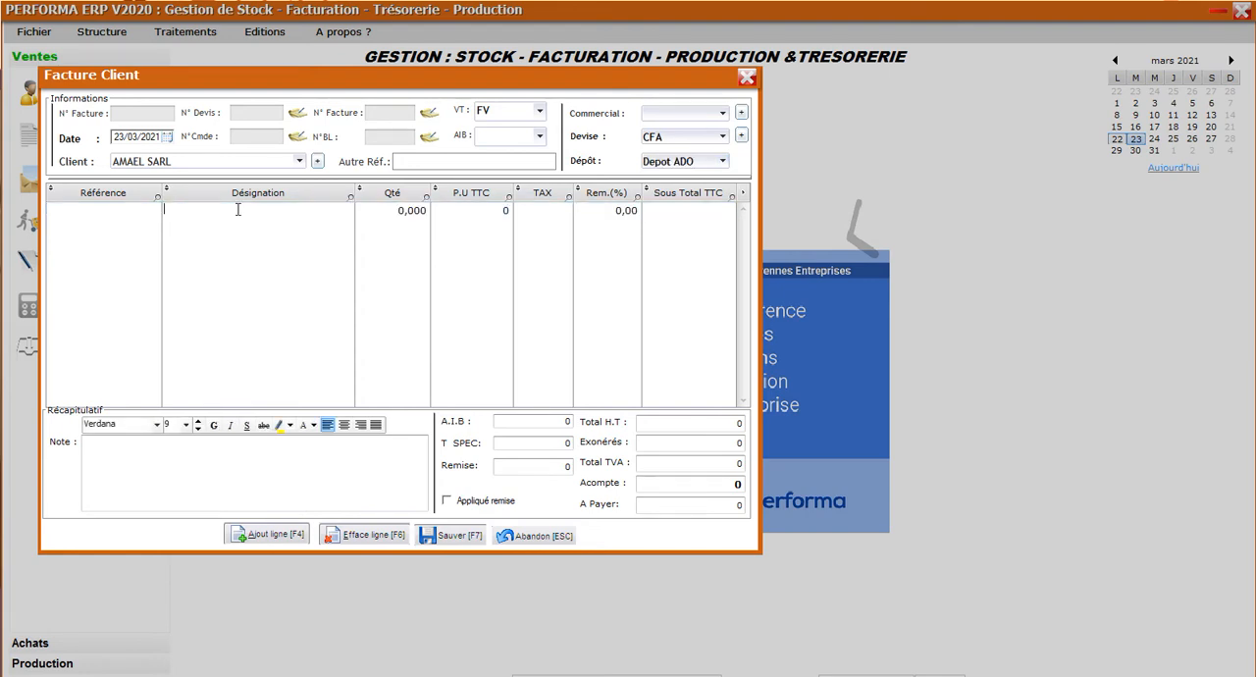
text(ENTRE)
text(TIN)
text(E)
text(N D)
text(E D)
text(EX S)
key(BackSpace)
key(BackSpace)
text(UX SALON)
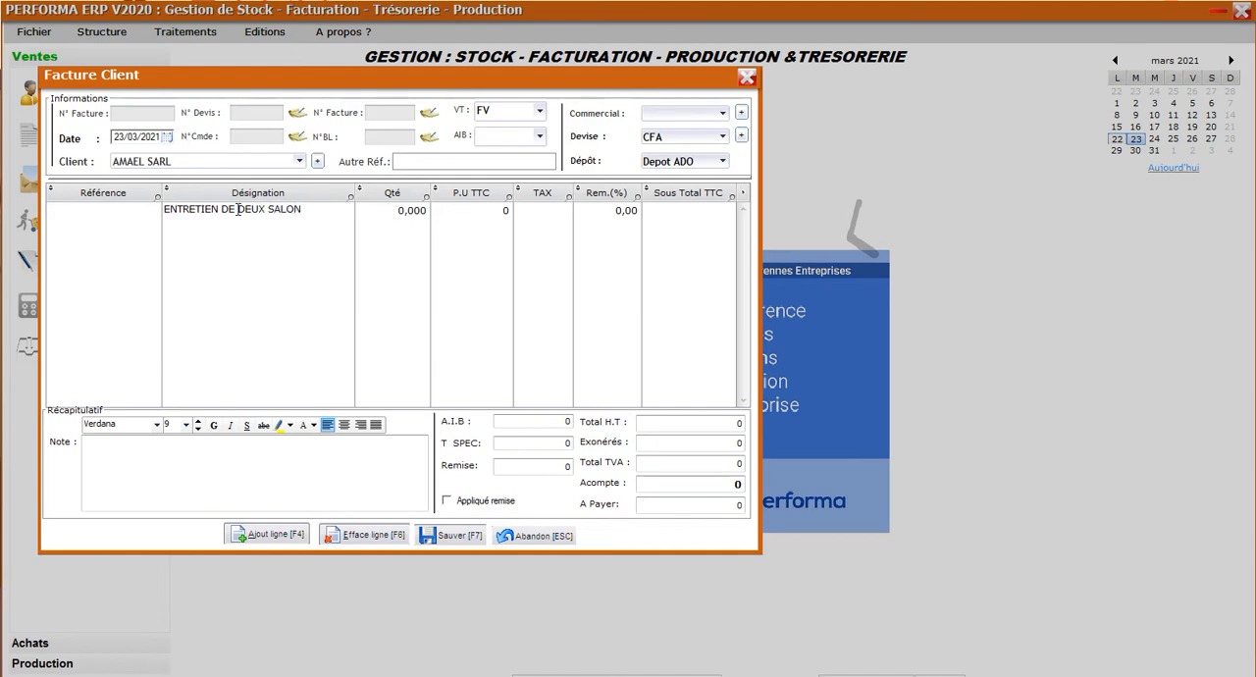
text( +)
text(2 CH)
key(BackSpace)
text(A C)
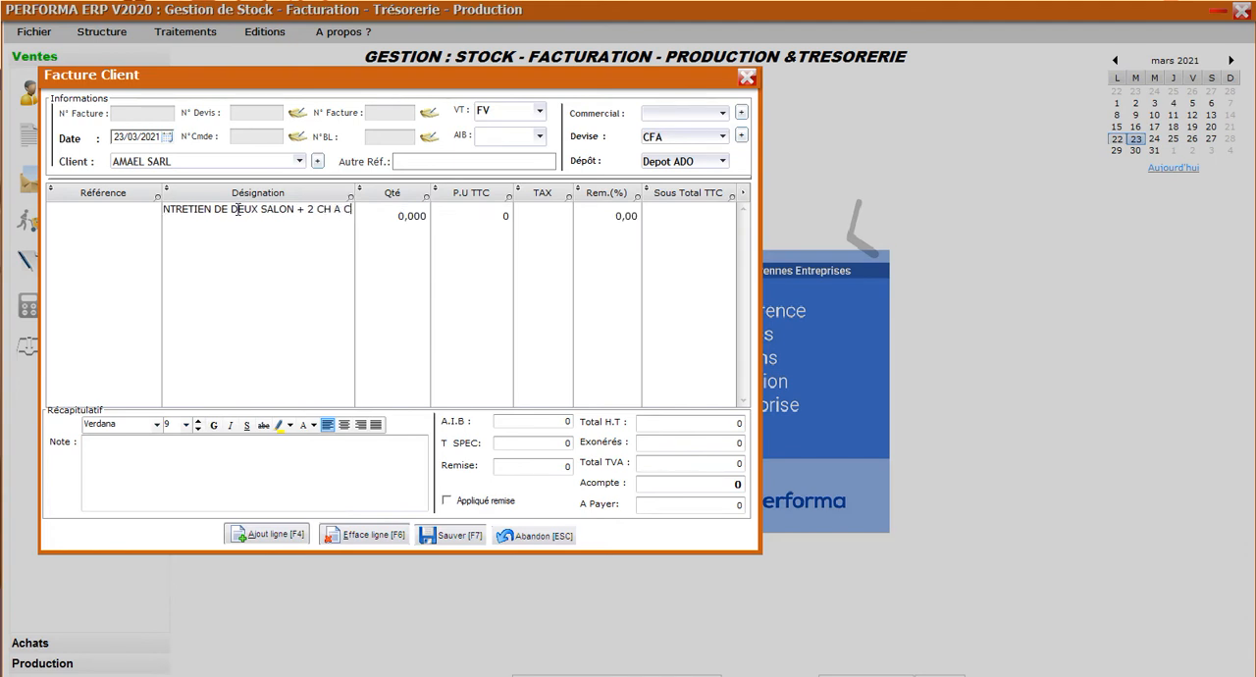
text(OUCHER)
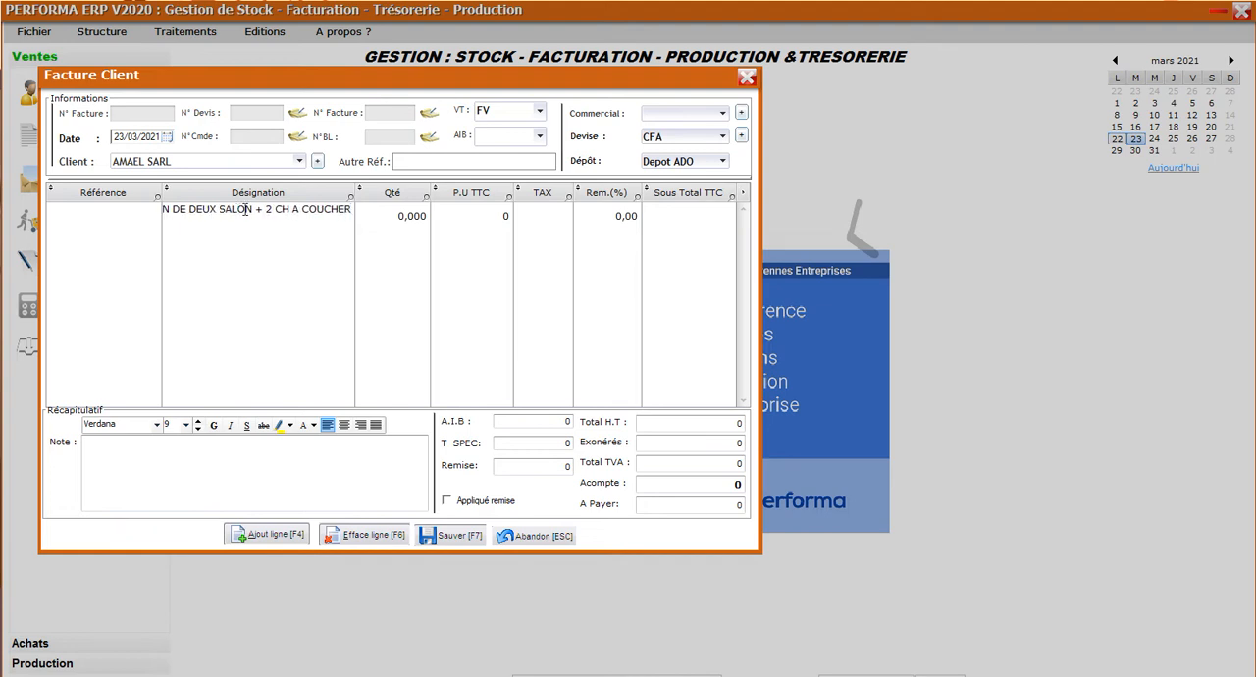
Complete the invoice line with quantity 1, unit price 20 000, tax group B and reference 1.
click(418, 216)
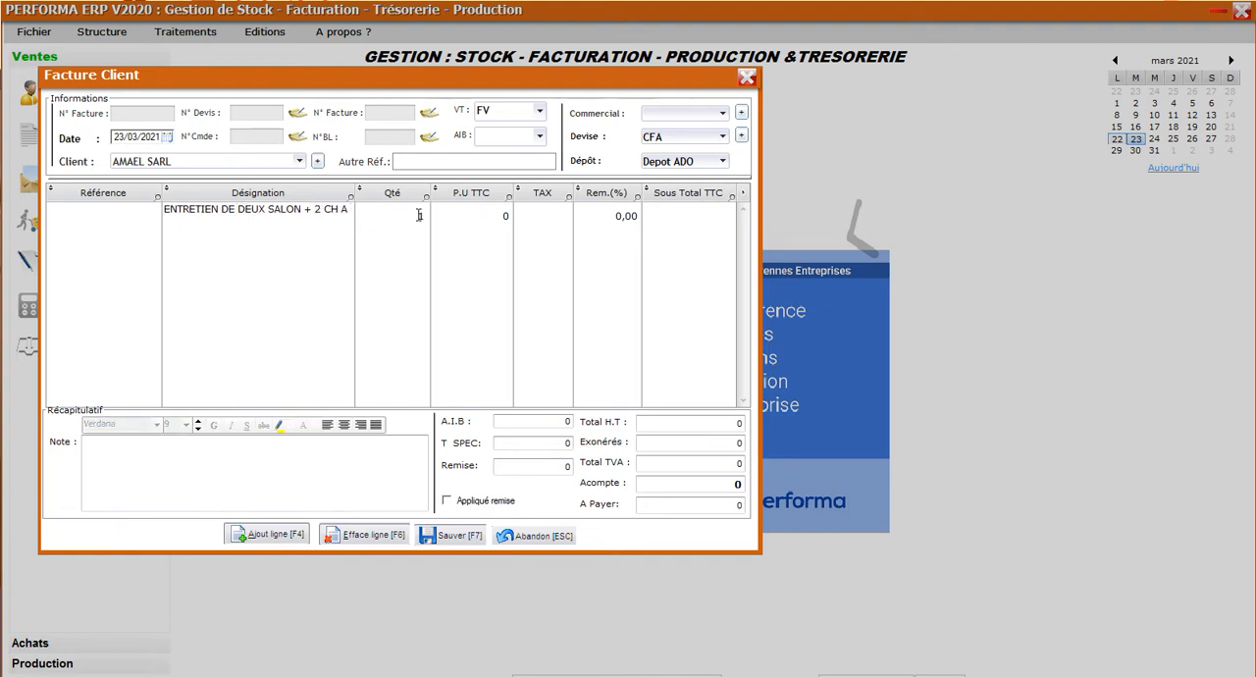
text(1)
key(Tab)
text(1)
text(0000)
click(526, 213)
key(BackSpace)
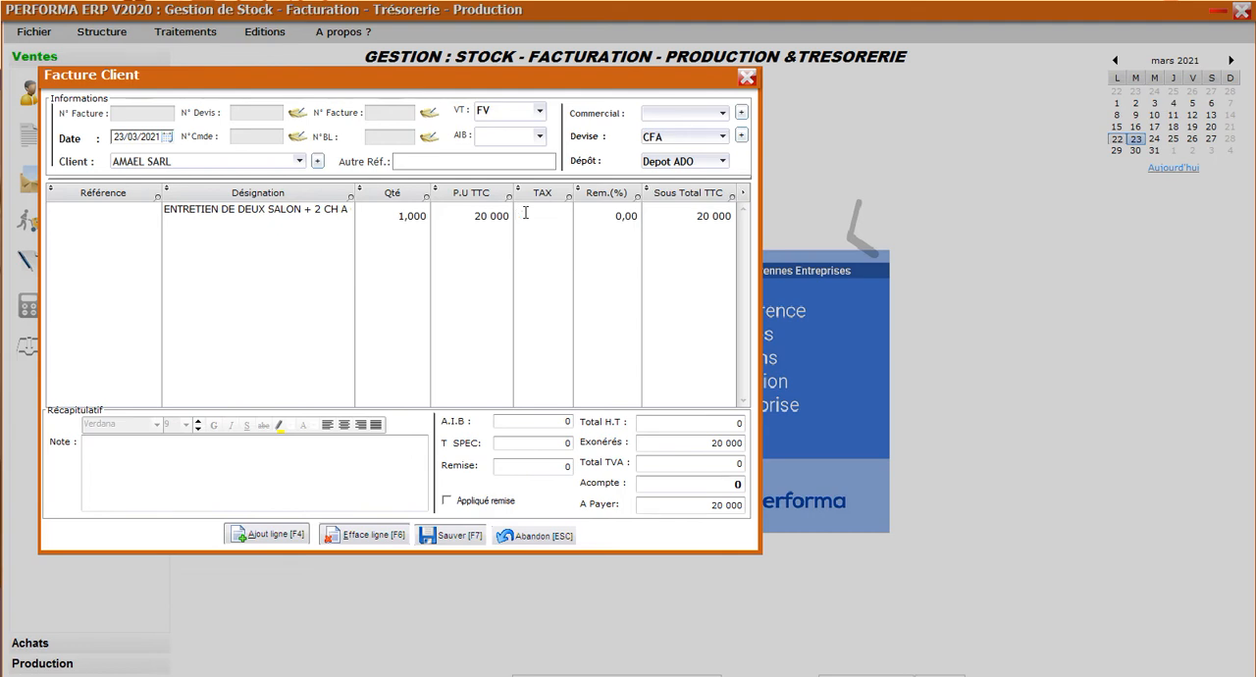
text(B)
click(625, 215)
key(Return)
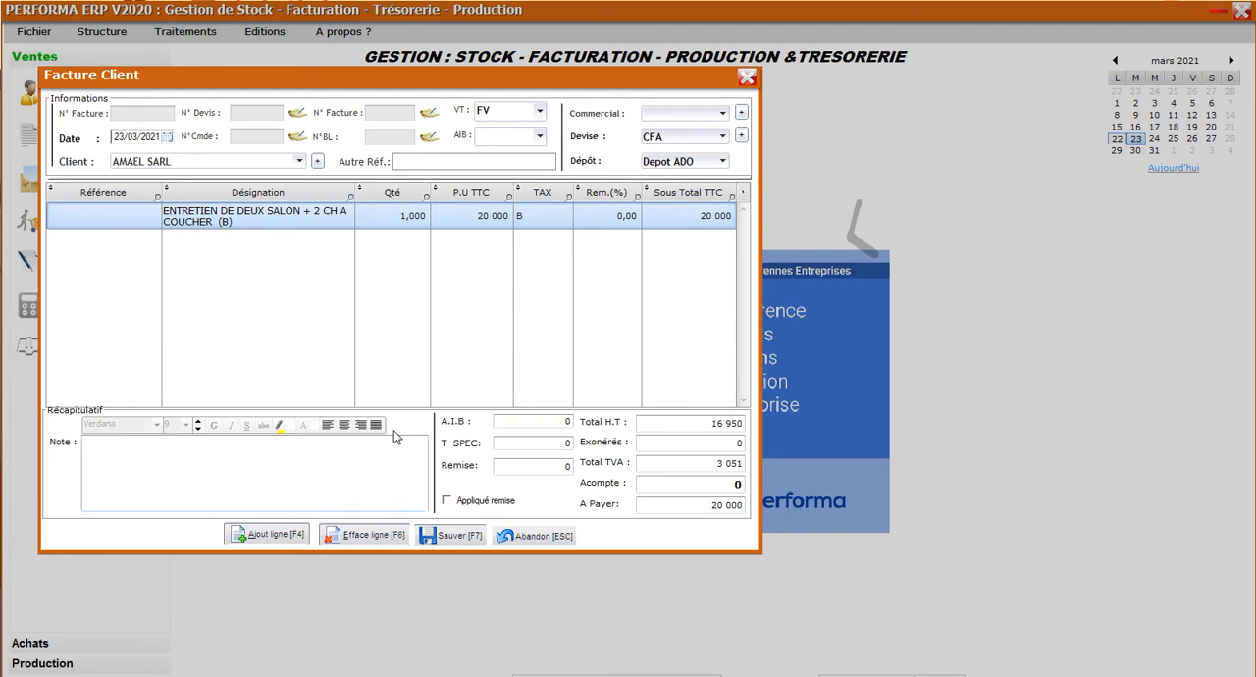
click(135, 214)
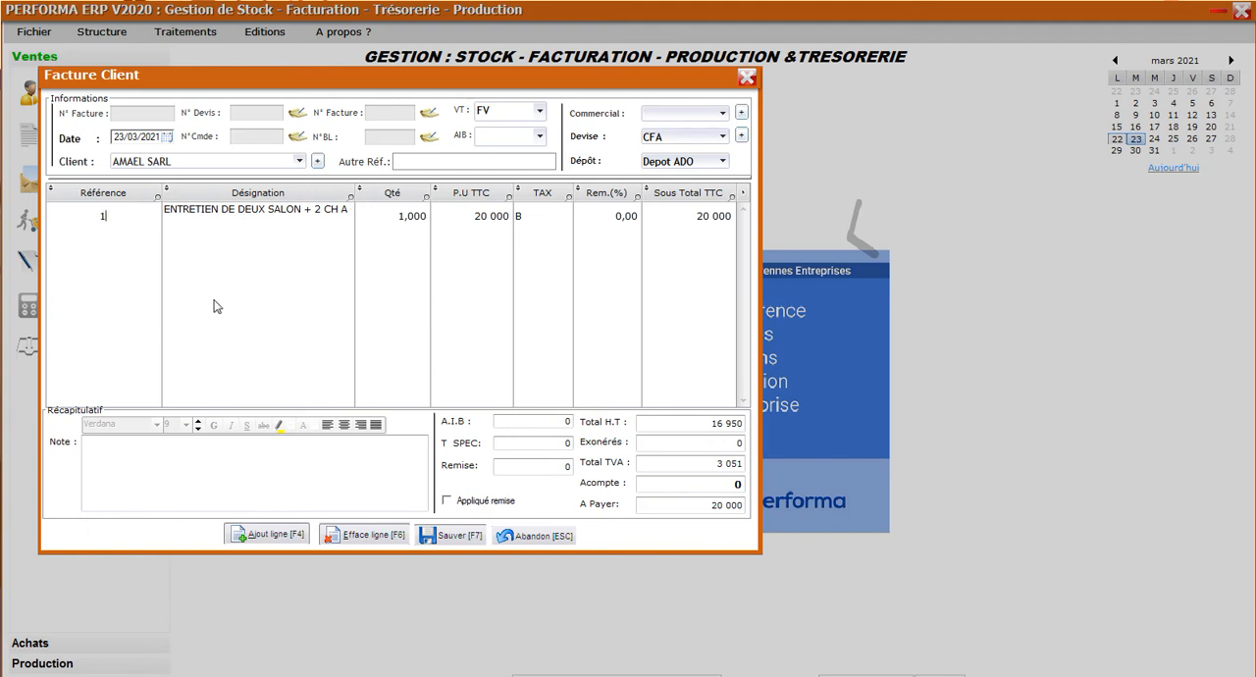
Save and confirm the invoice, decline letterhead printing, and review the invoice's print preview before closing it.
click(464, 537)
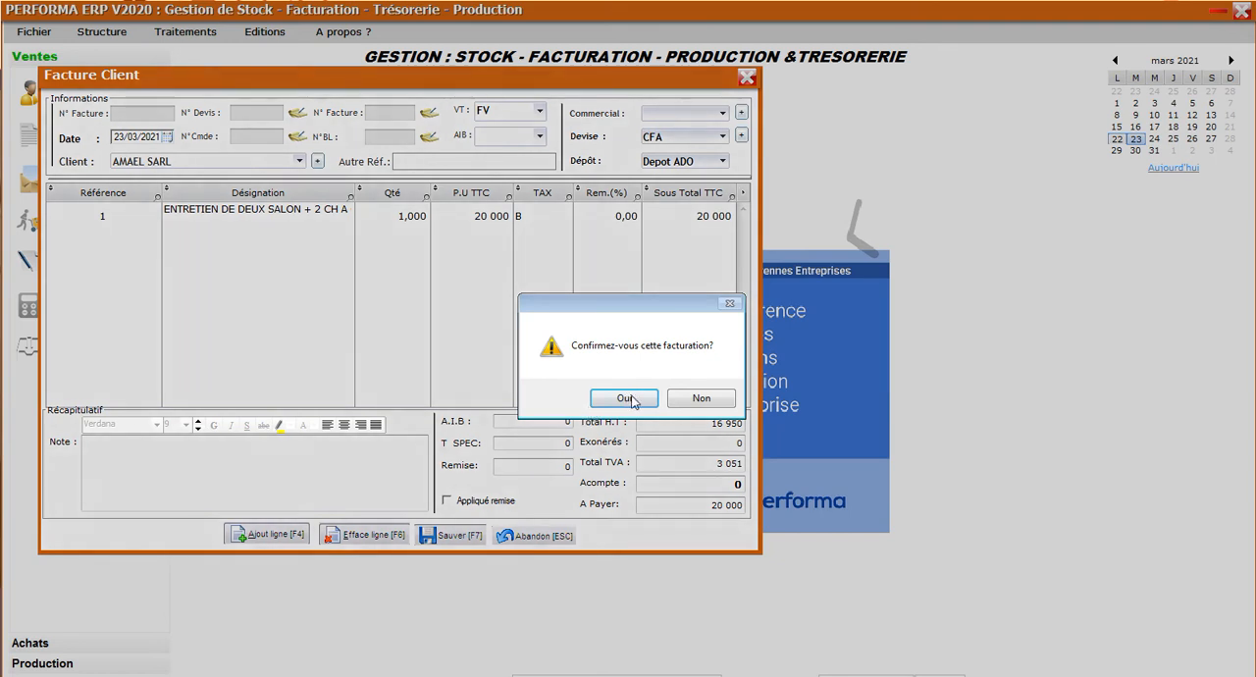
click(634, 400)
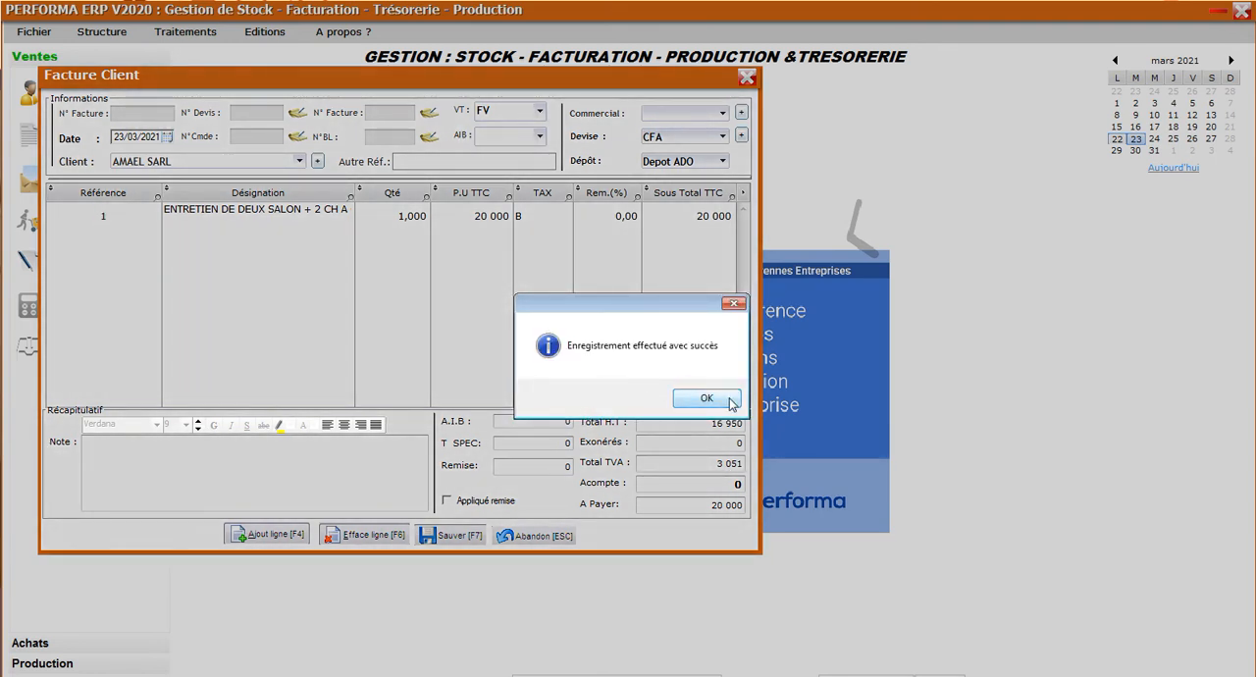
click(706, 399)
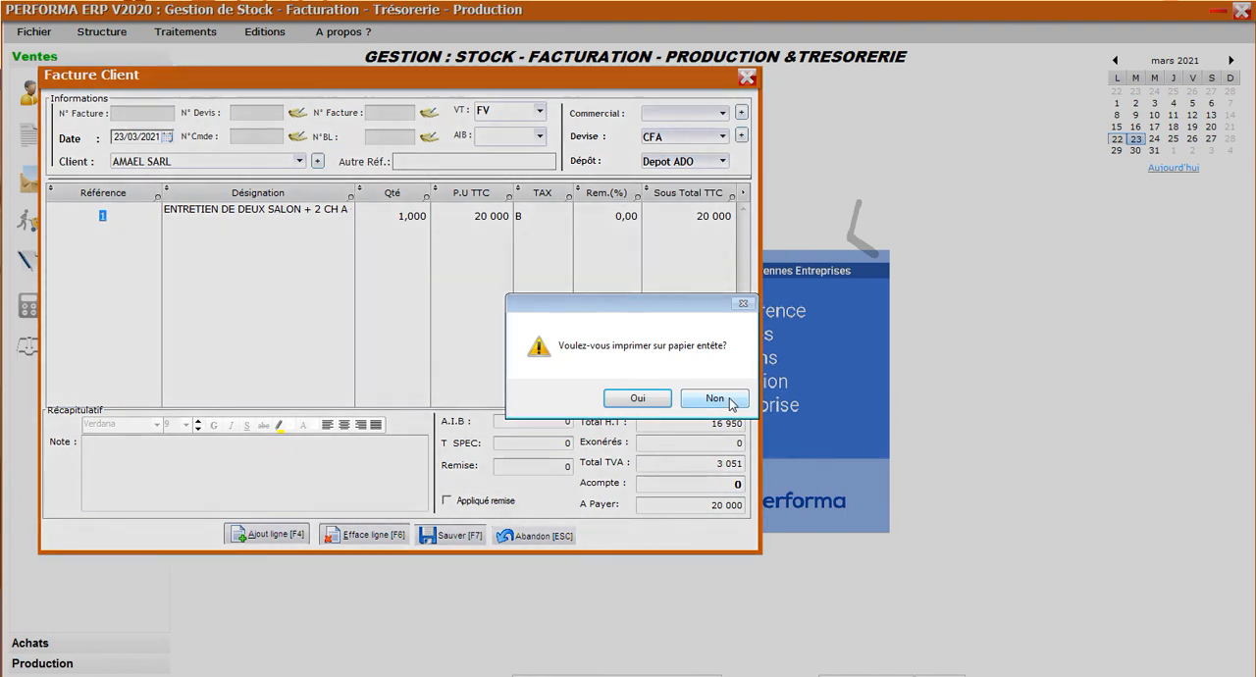
click(715, 398)
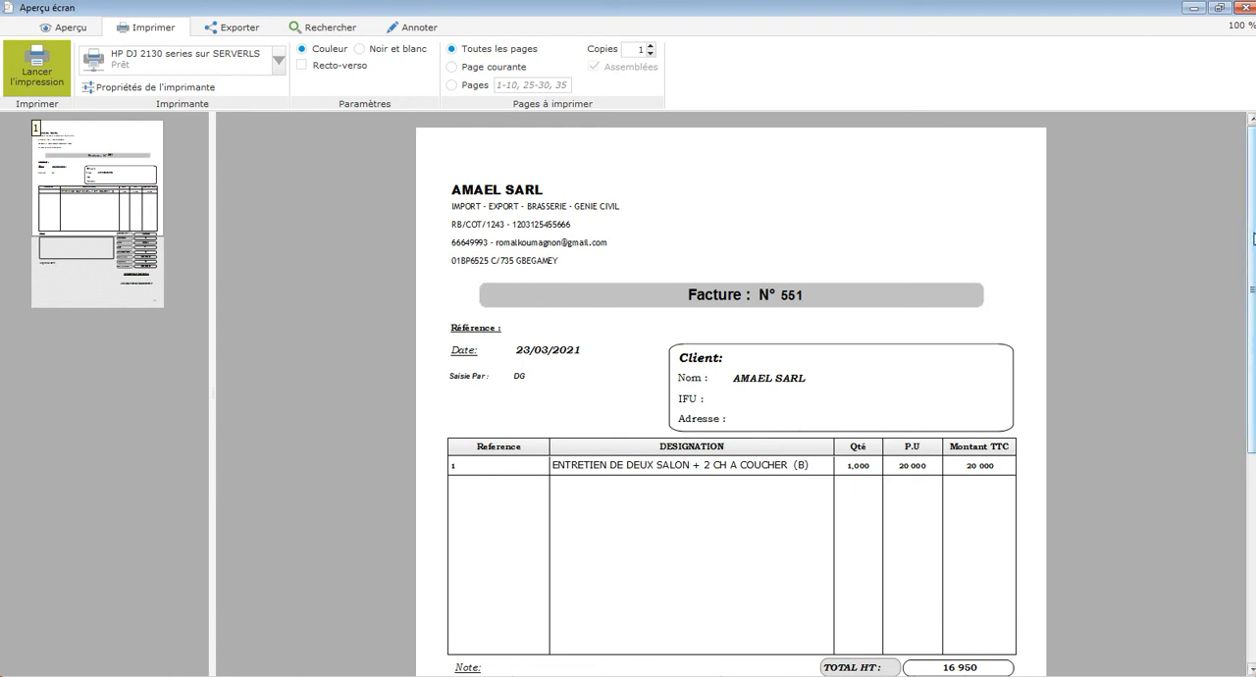
scroll(731, 392, down, 3)
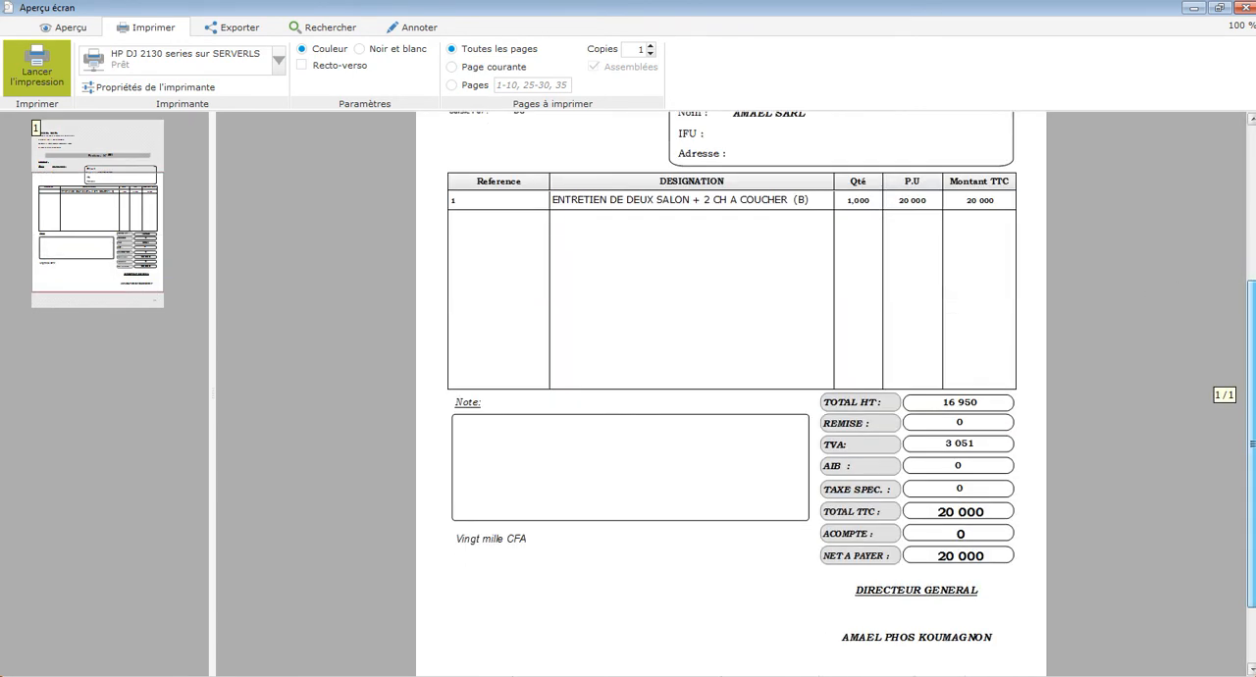
scroll(1228, 166, up, 3)
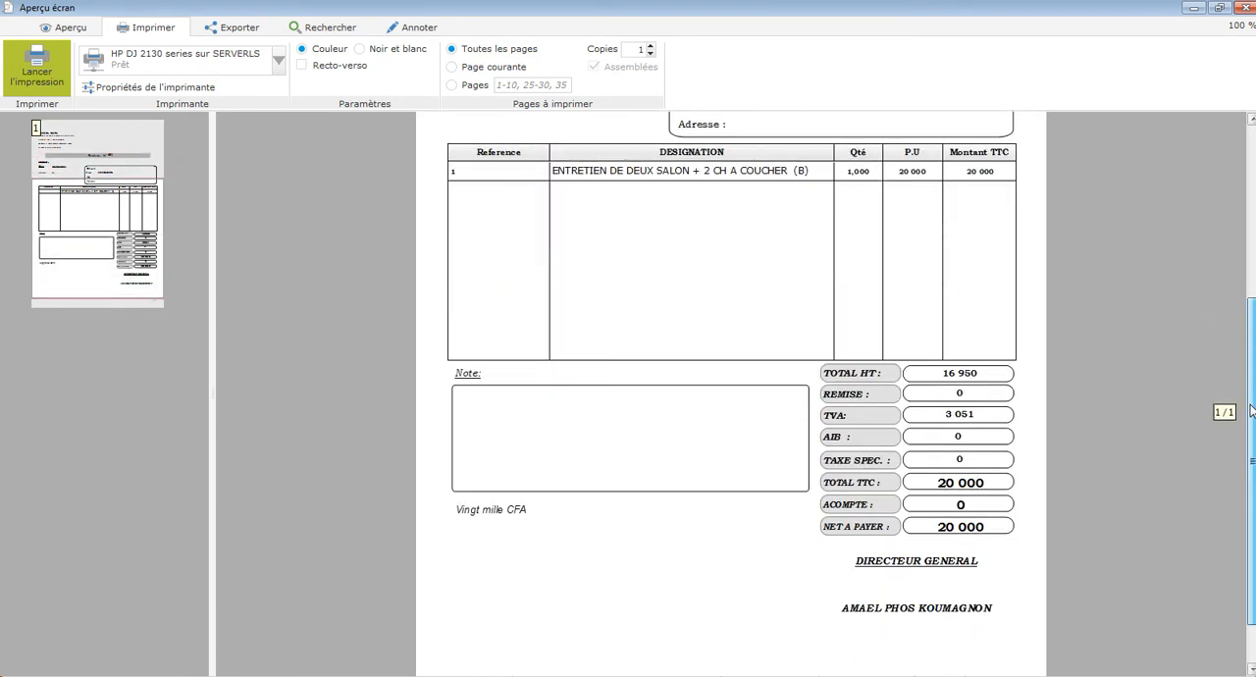
scroll(1250, 248, down, 3)
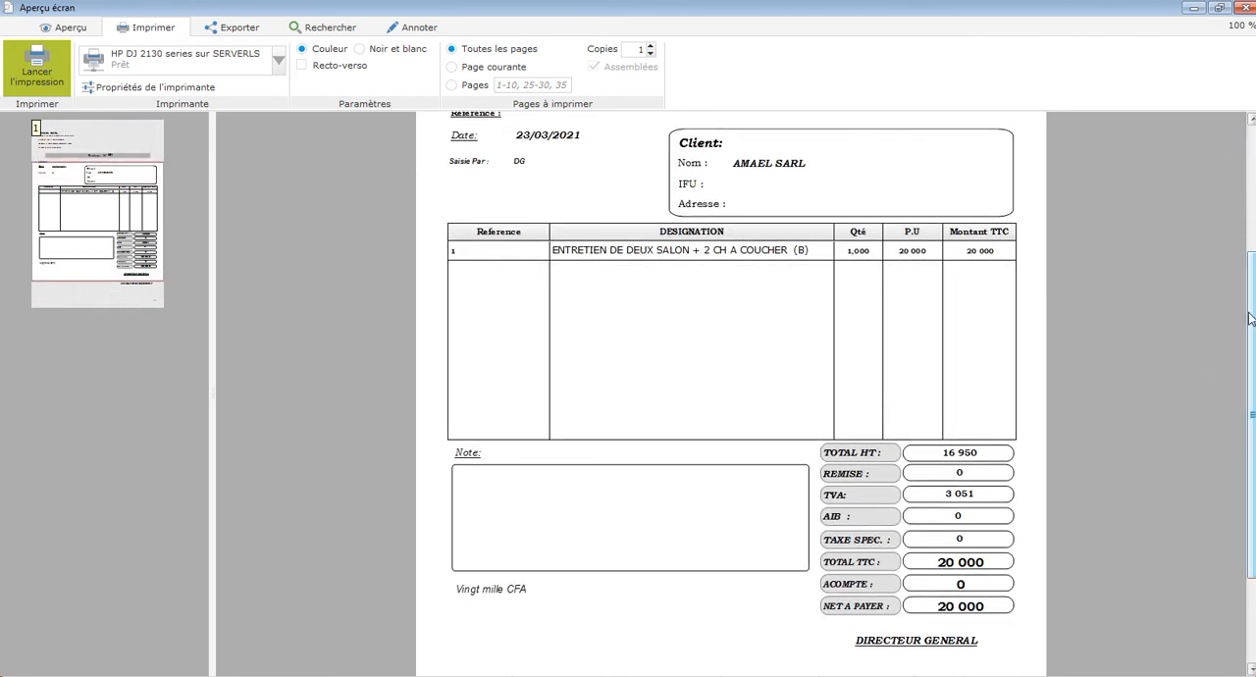
click(1245, 6)
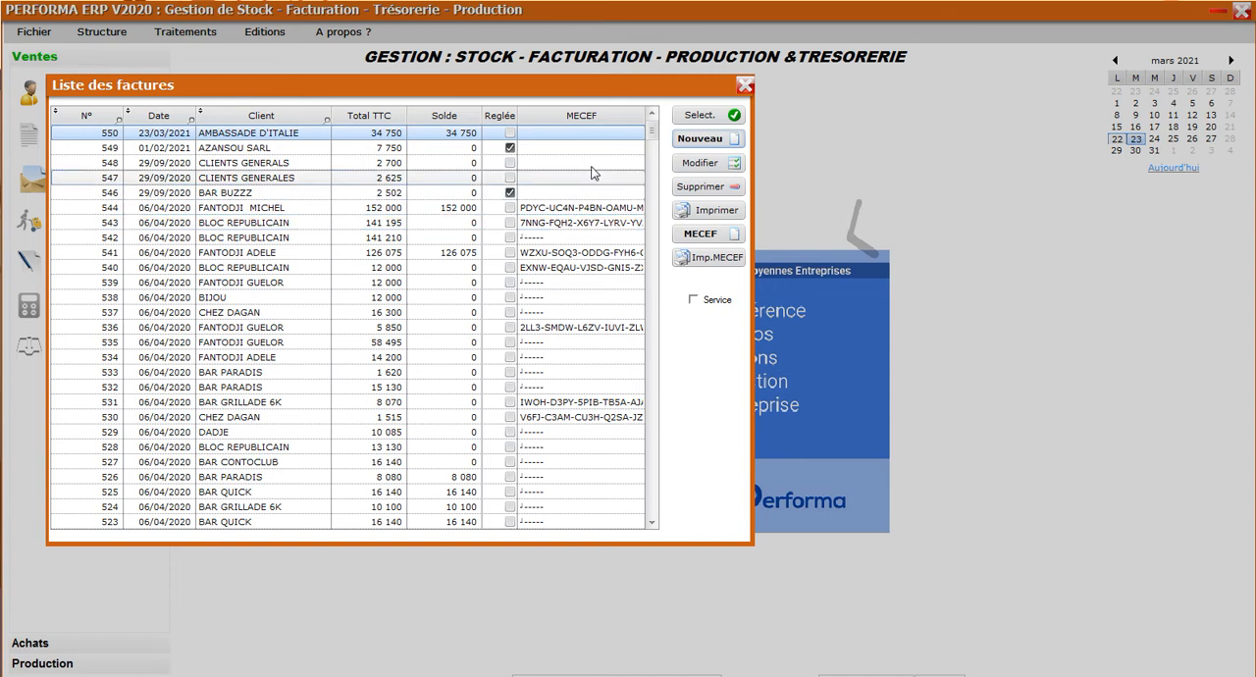
Create a new customer invoice for client AMAEL SARL with VT type FV and depot GRAND MAGASIN.
click(711, 143)
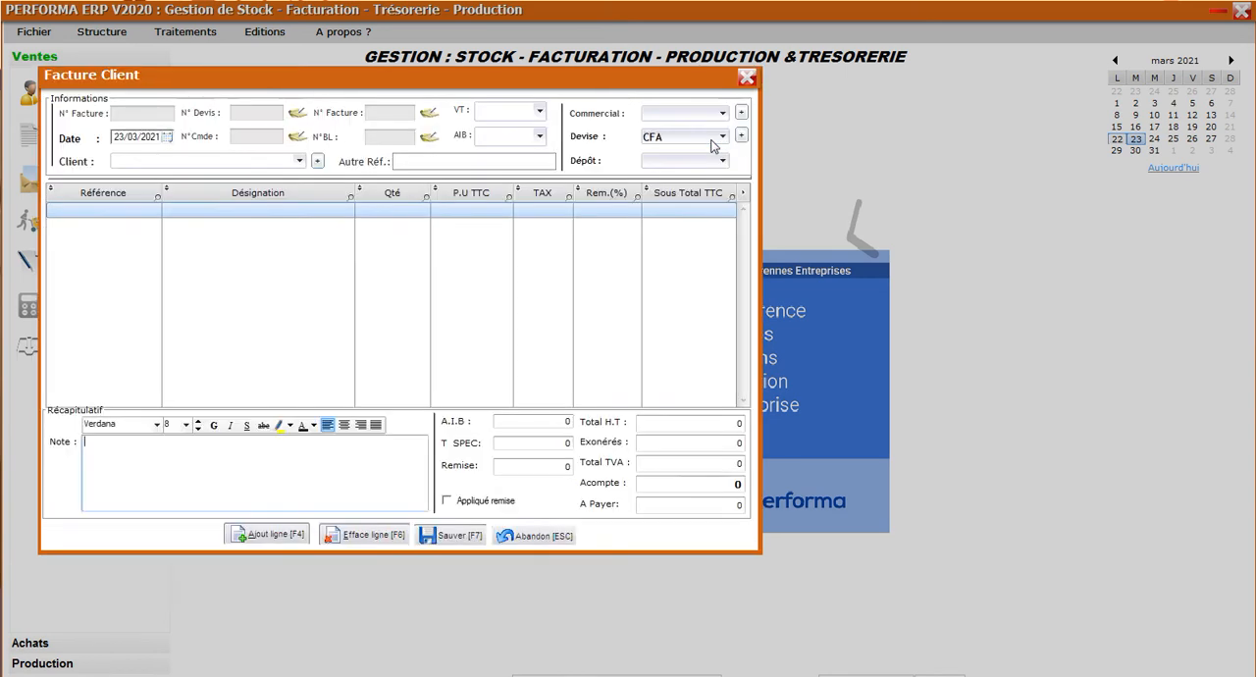
click(299, 161)
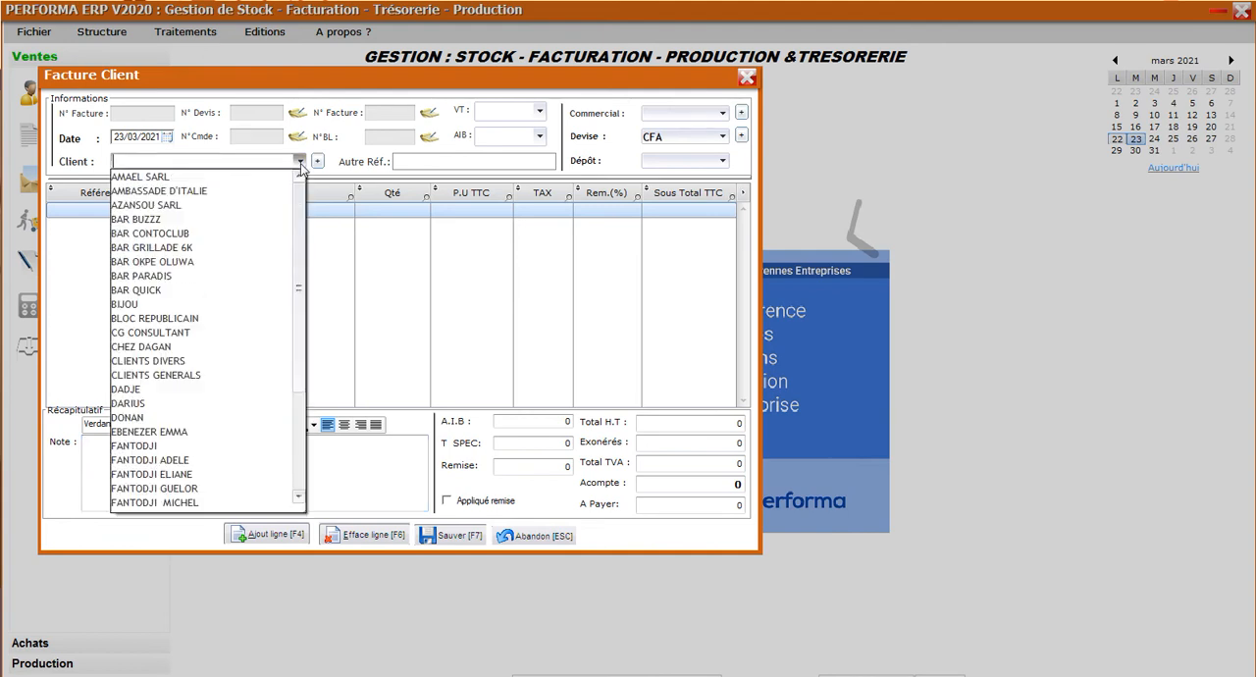
click(245, 178)
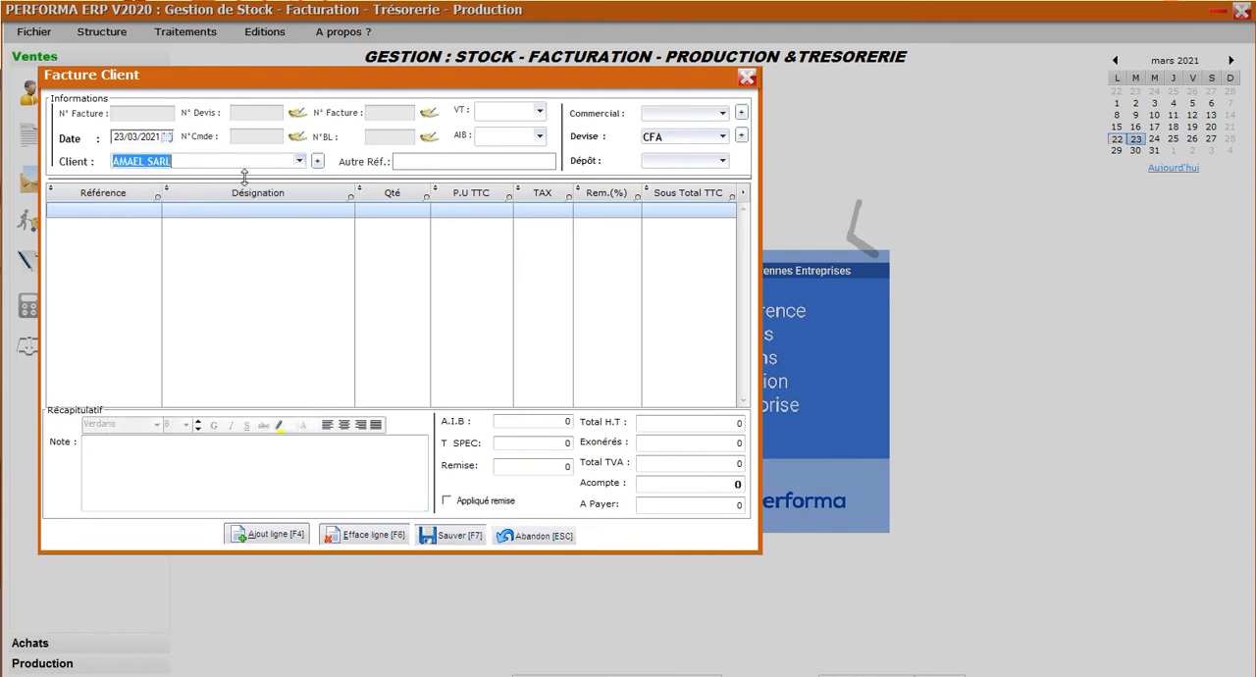
click(539, 112)
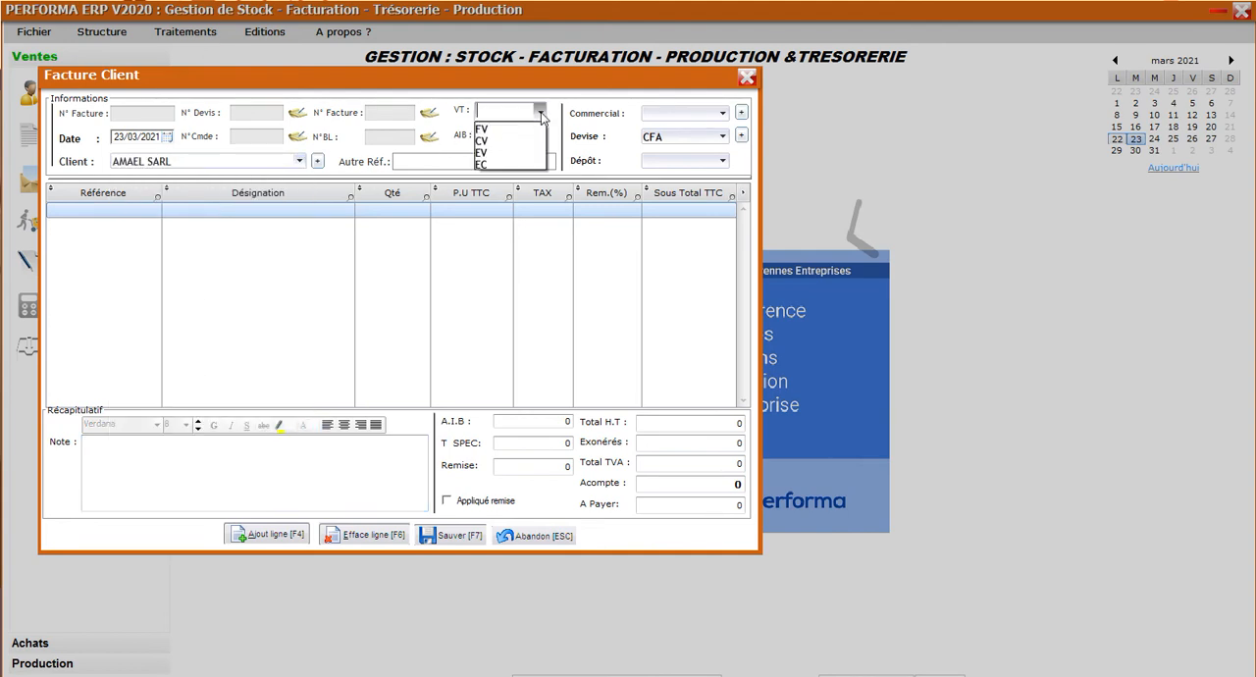
click(523, 129)
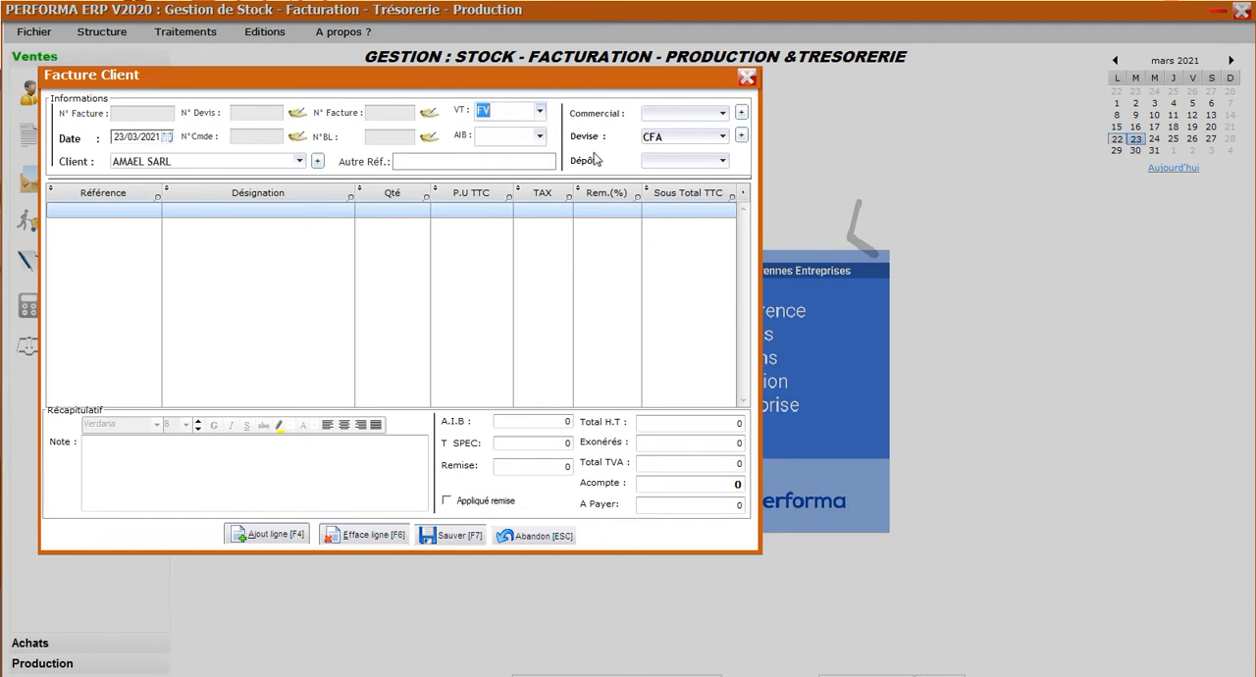
click(724, 161)
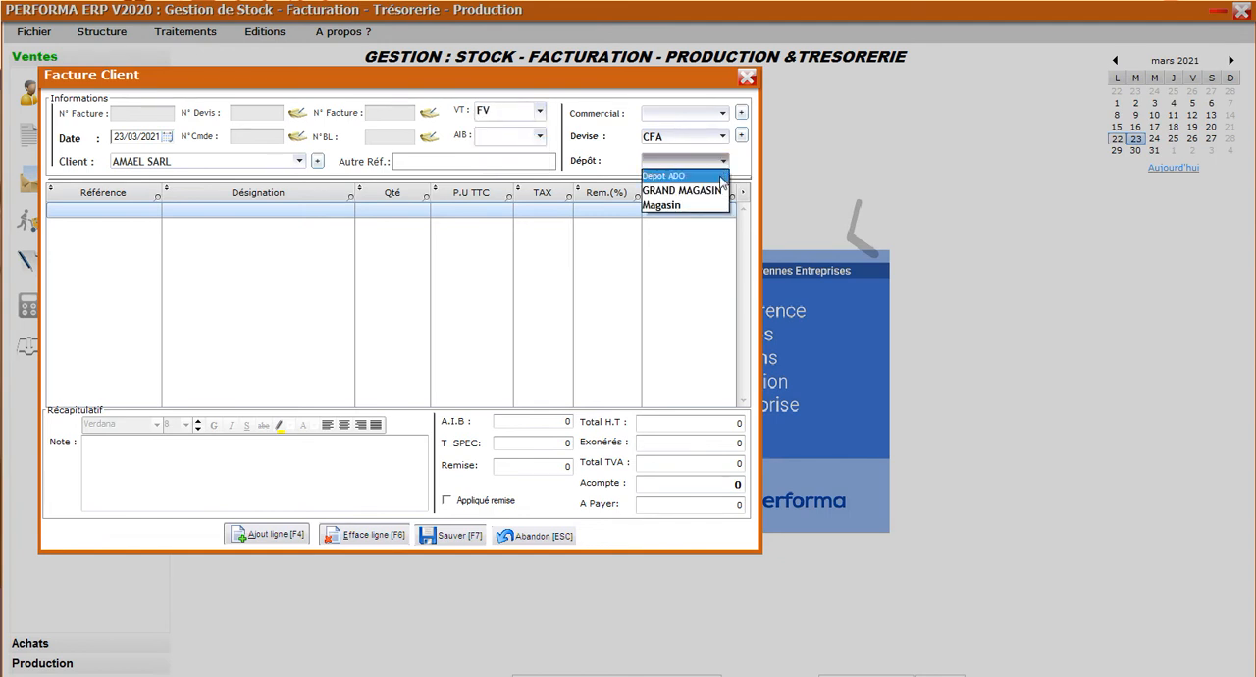
click(715, 190)
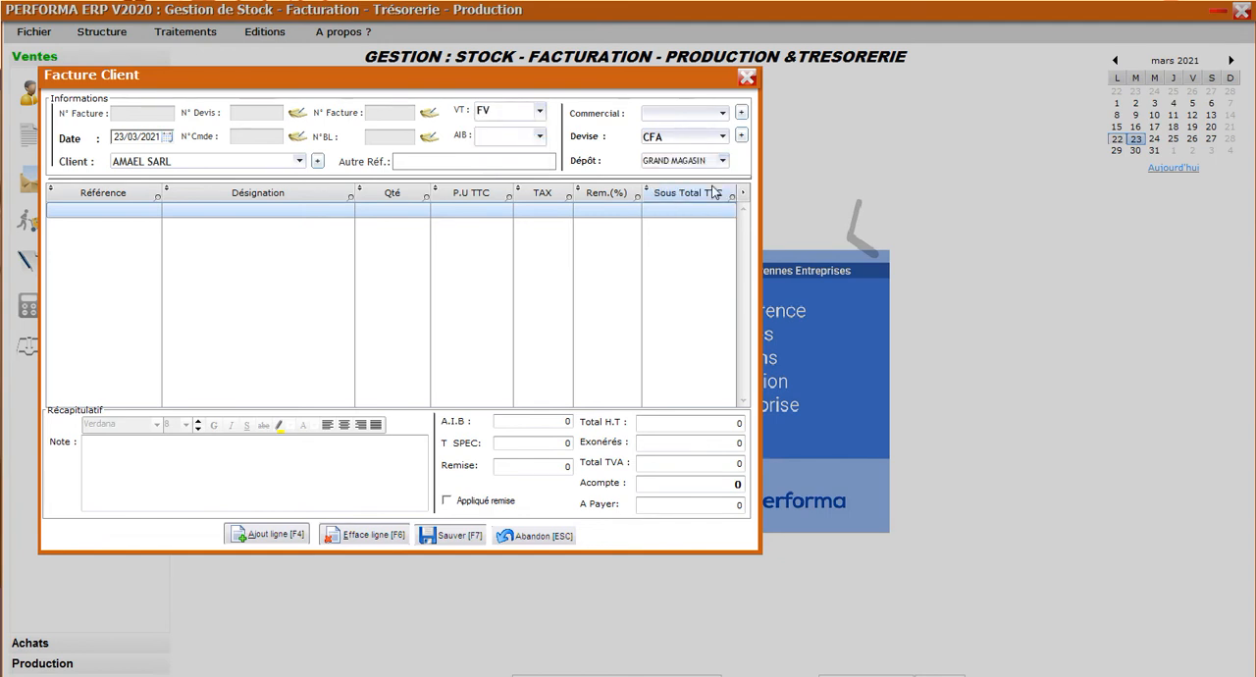
Add AQUA FINE 1.5L and BEAUFORT GM from the product list, setting the list's depot to GRAND MAGASIN.
click(282, 535)
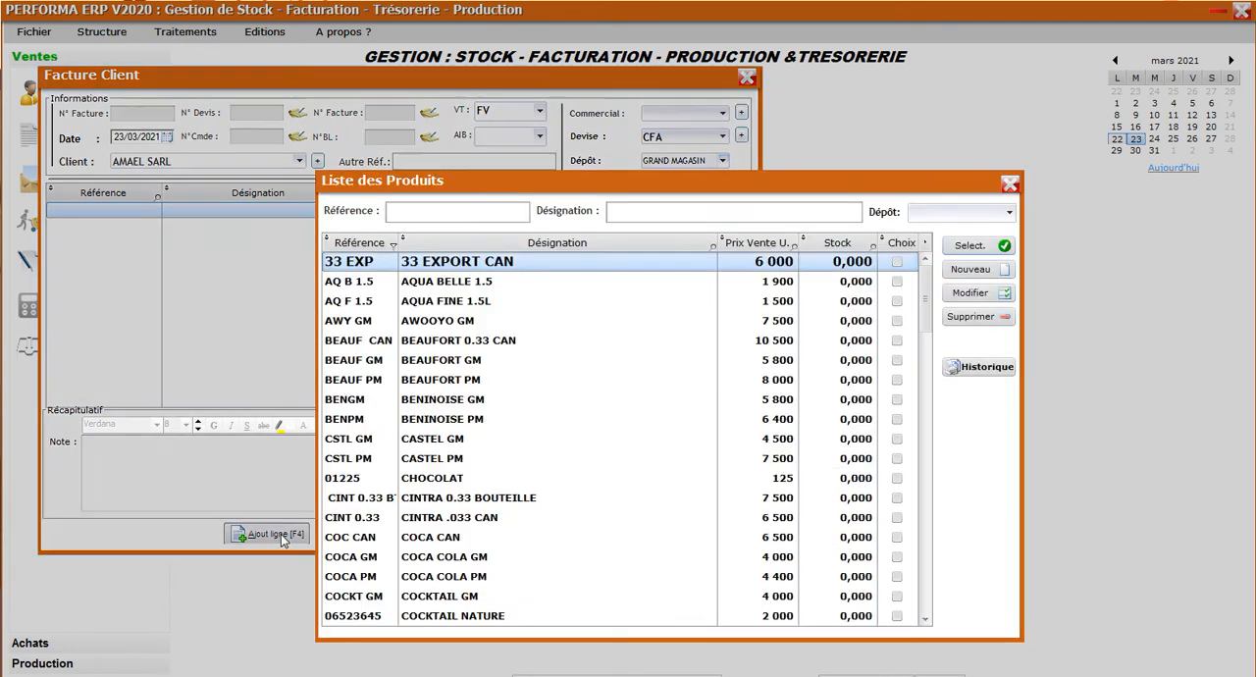
click(897, 302)
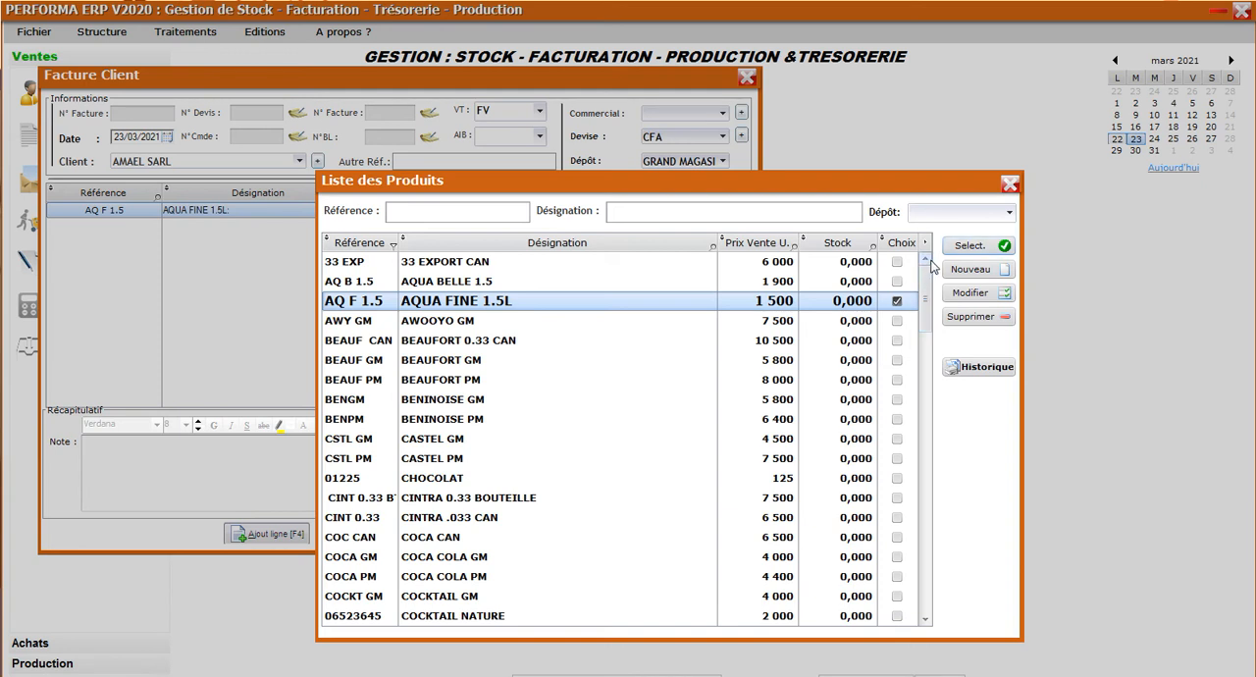
click(968, 219)
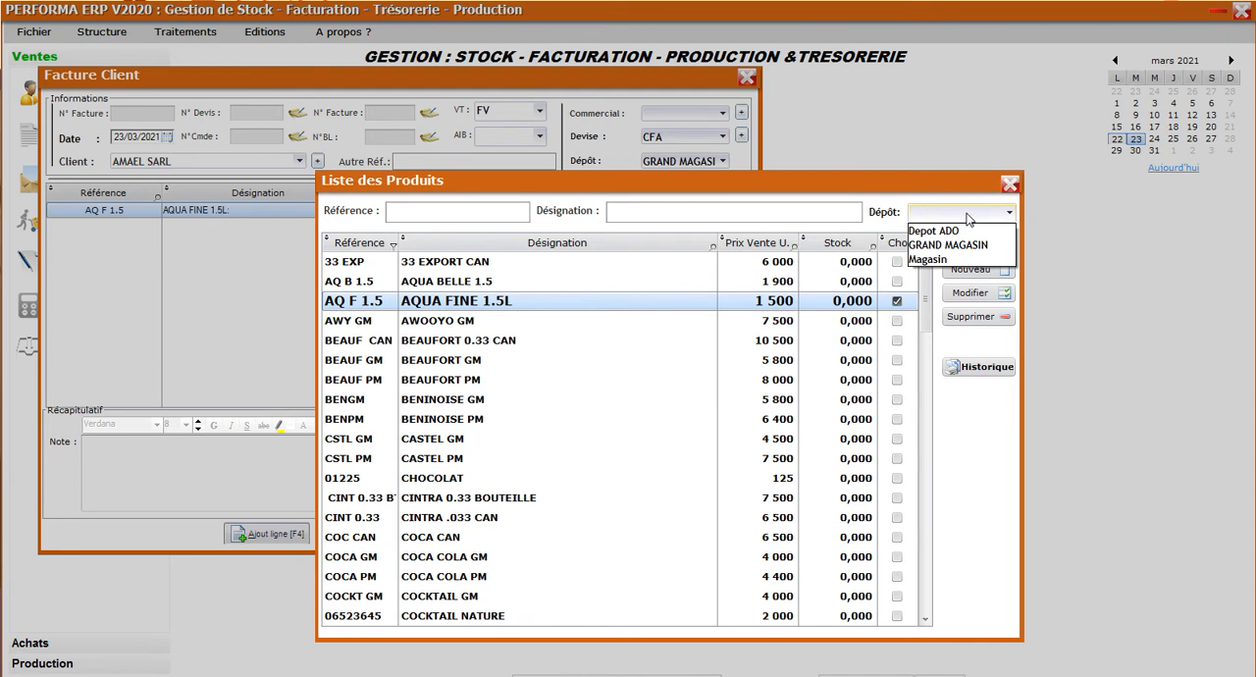
click(957, 245)
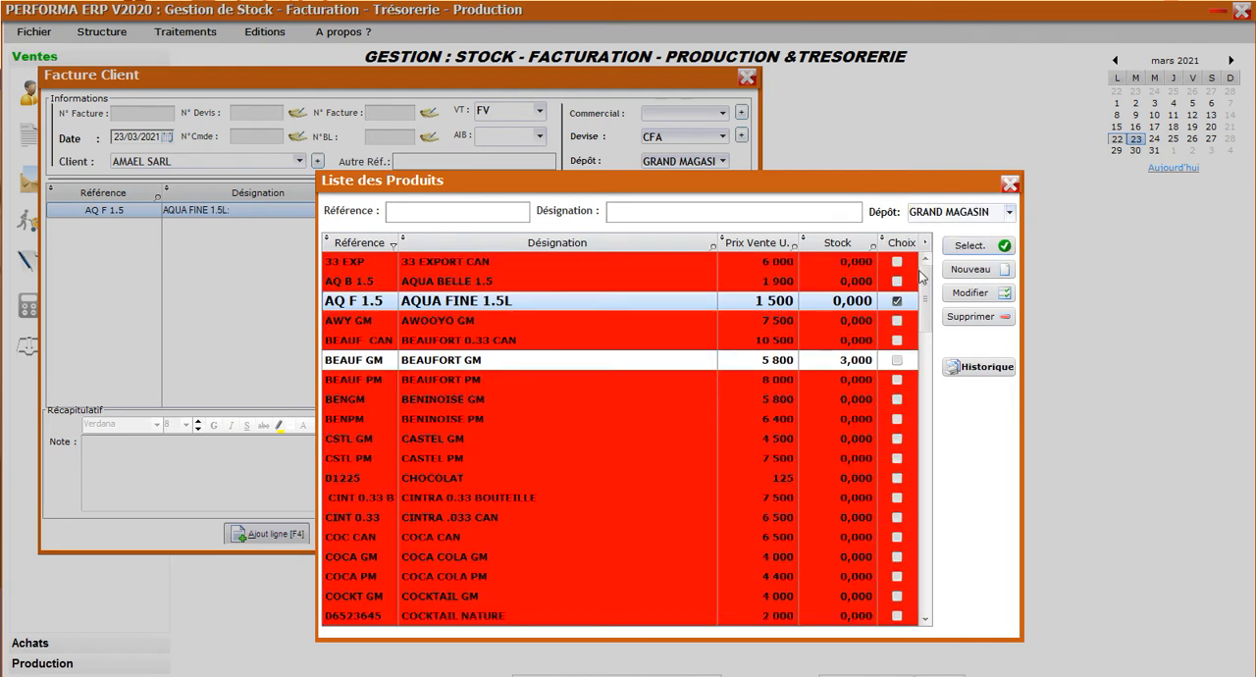
click(896, 361)
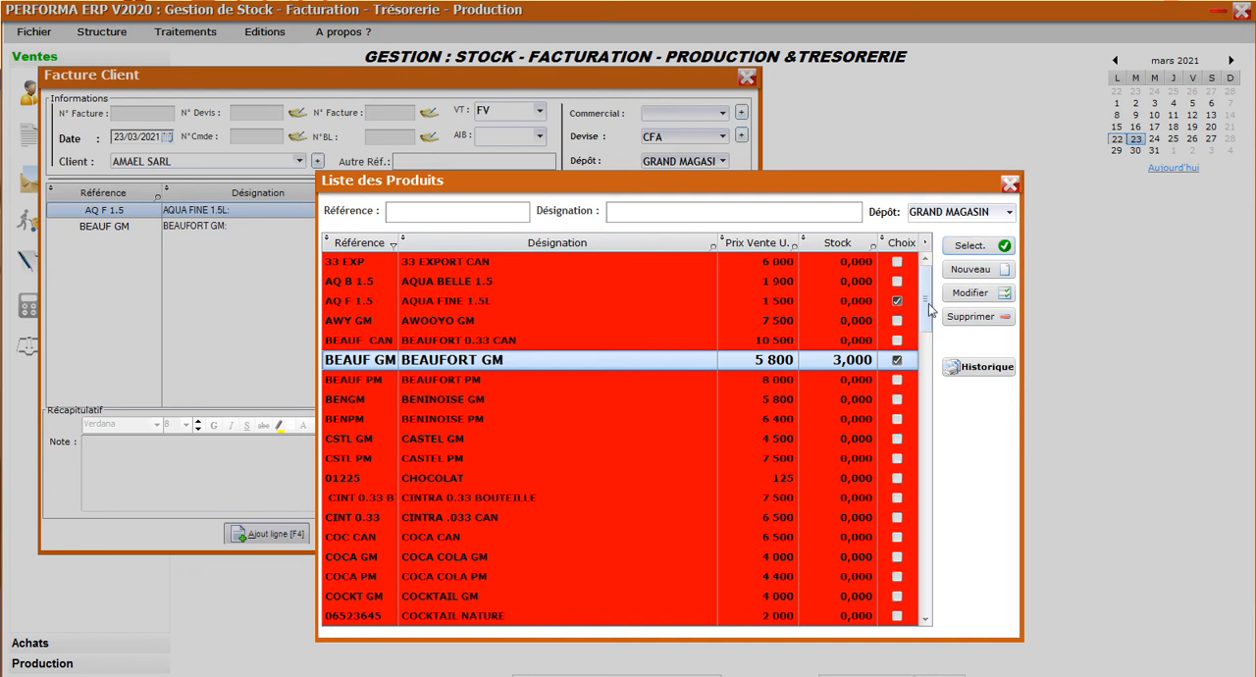
Add PILS CAN and SAC DE RIZ 1KG to the invoice and close the product list.
drag(923, 305, 923, 414)
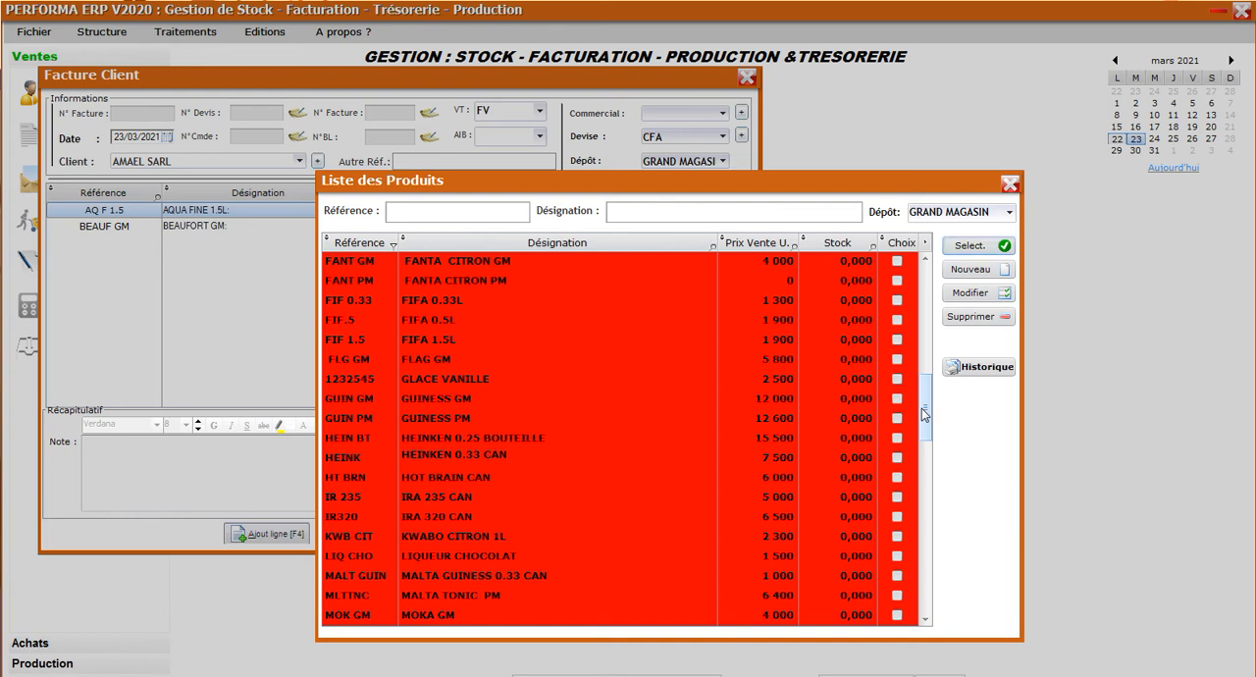
drag(923, 414, 935, 493)
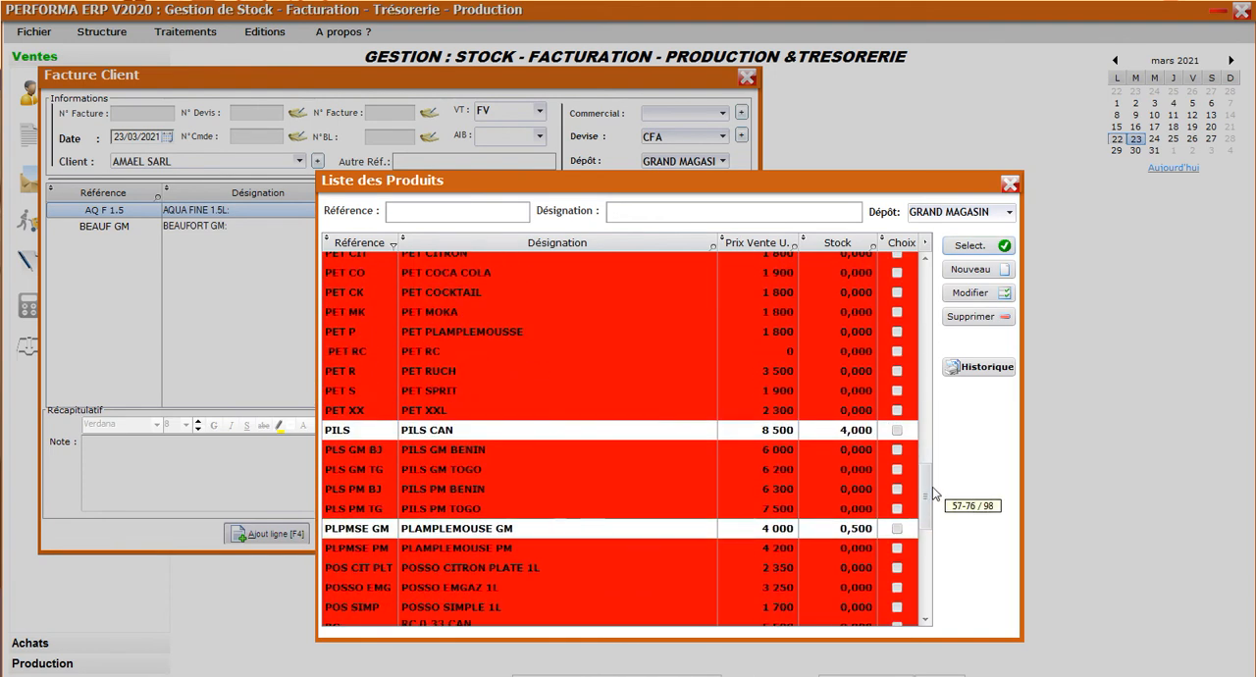
click(897, 430)
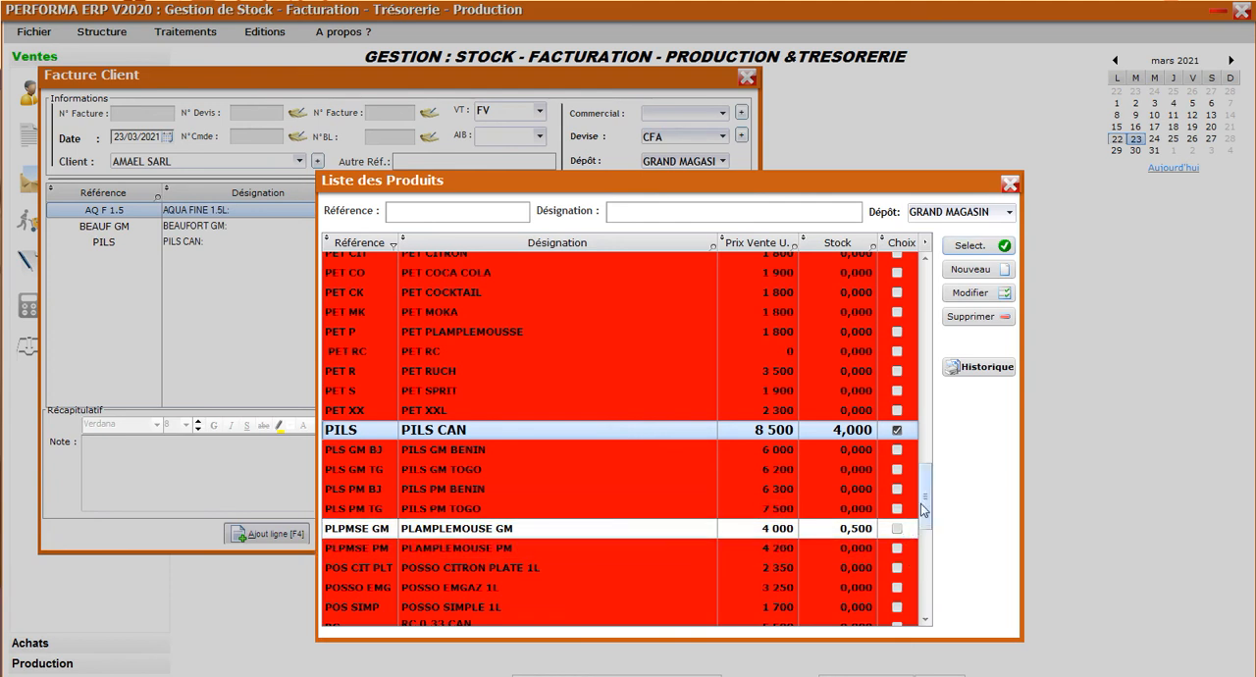
scroll(927, 498, down, 3)
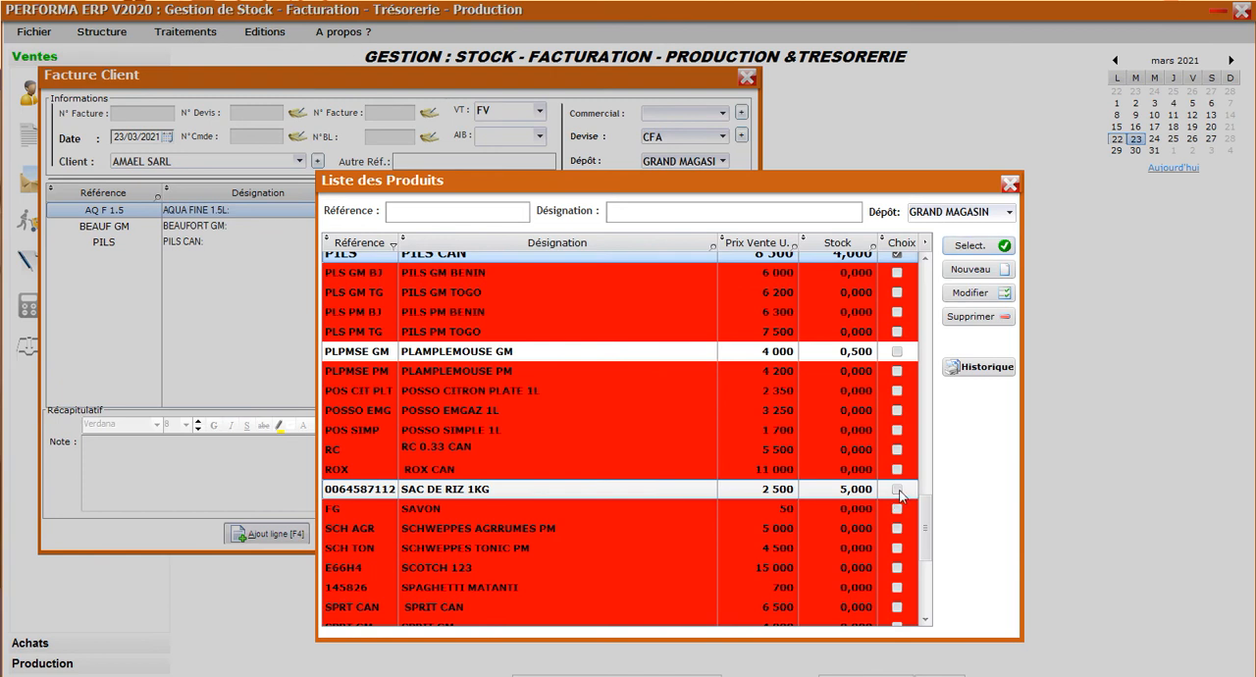
click(897, 490)
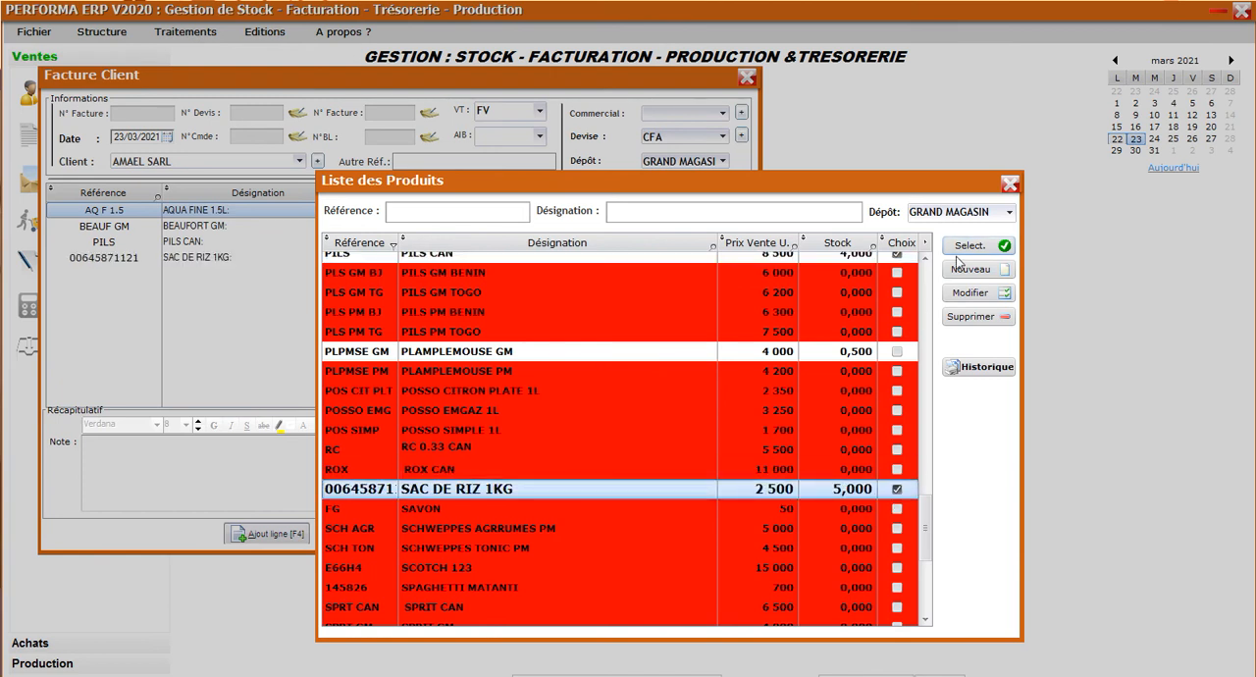
click(1009, 186)
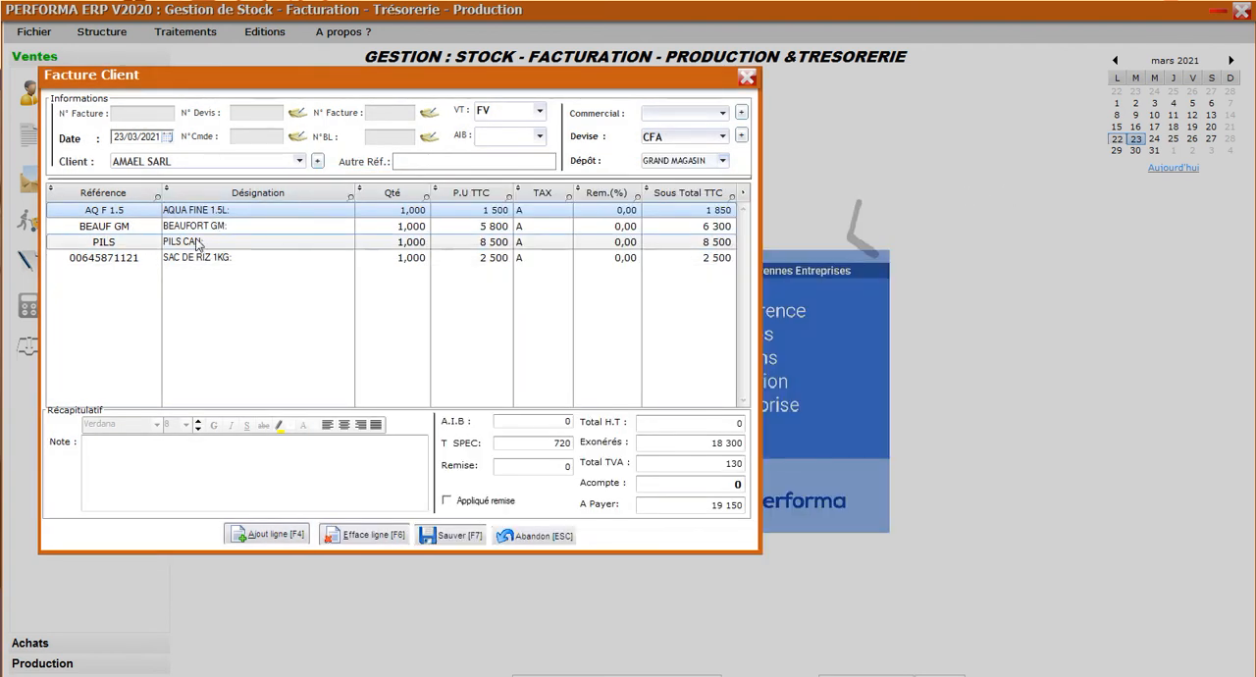
Delete the AQUA FINE 1.5L line from the invoice and set the quantity of SAC DE RIZ 1KG to 2.
click(242, 209)
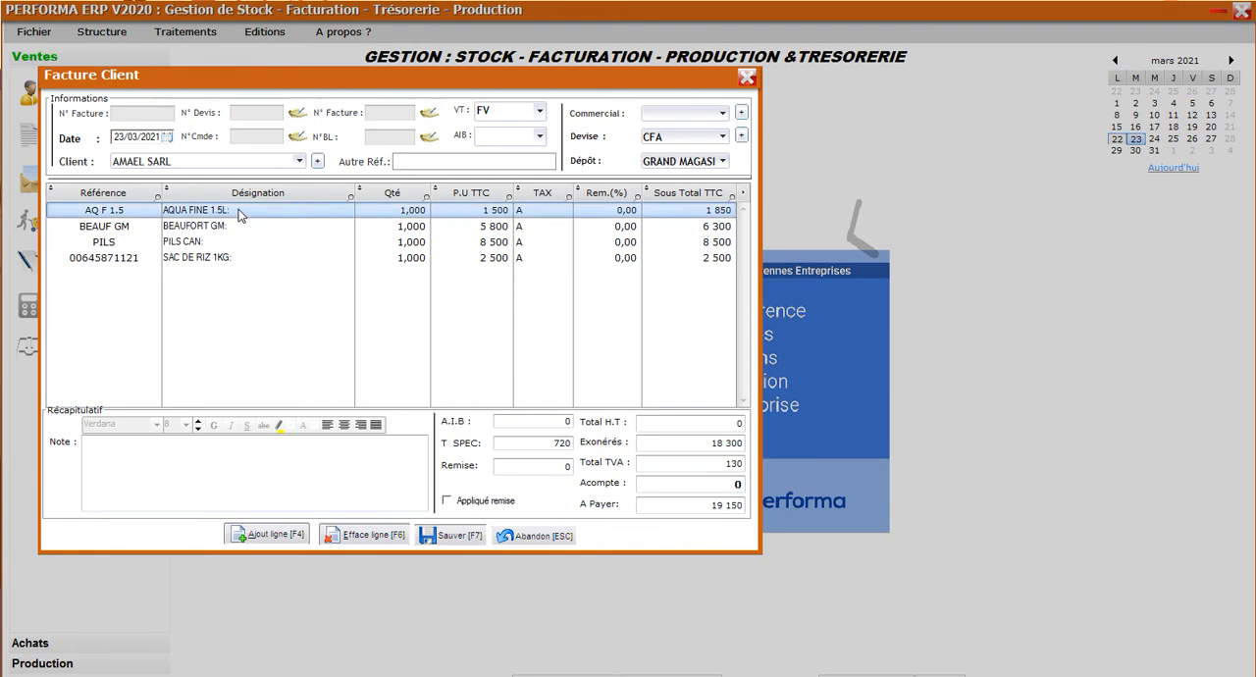
click(371, 538)
click(410, 214)
click(420, 212)
click(419, 209)
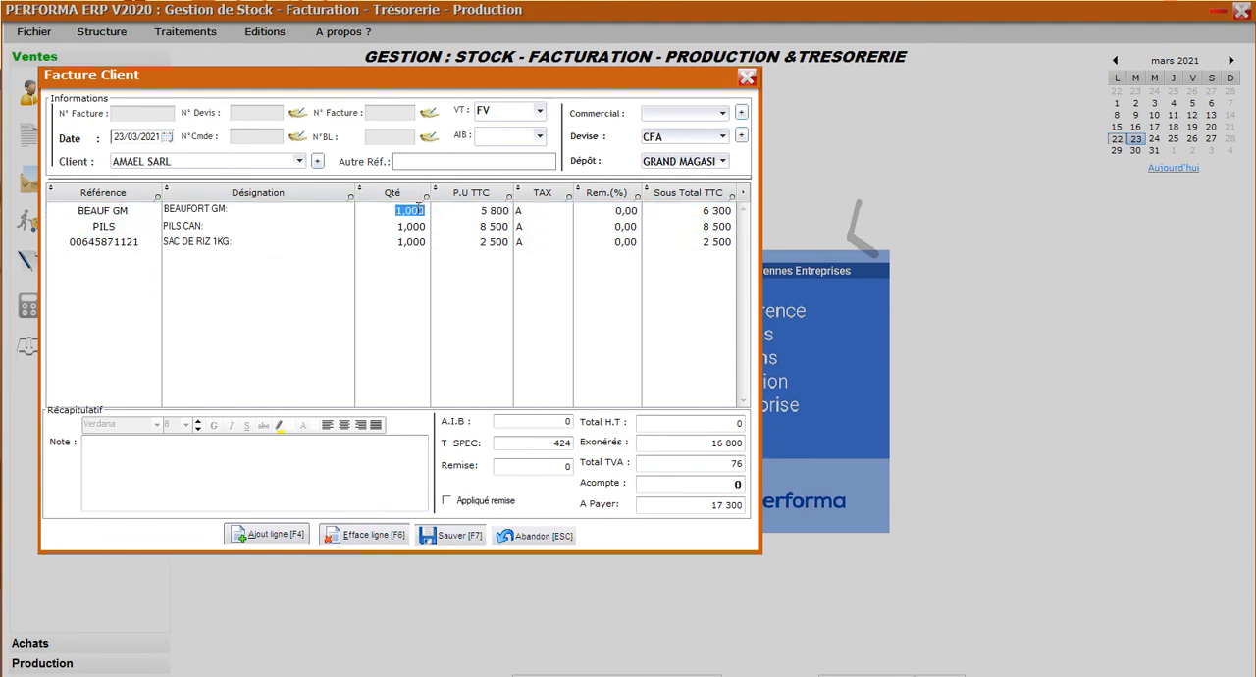
double_click(419, 209)
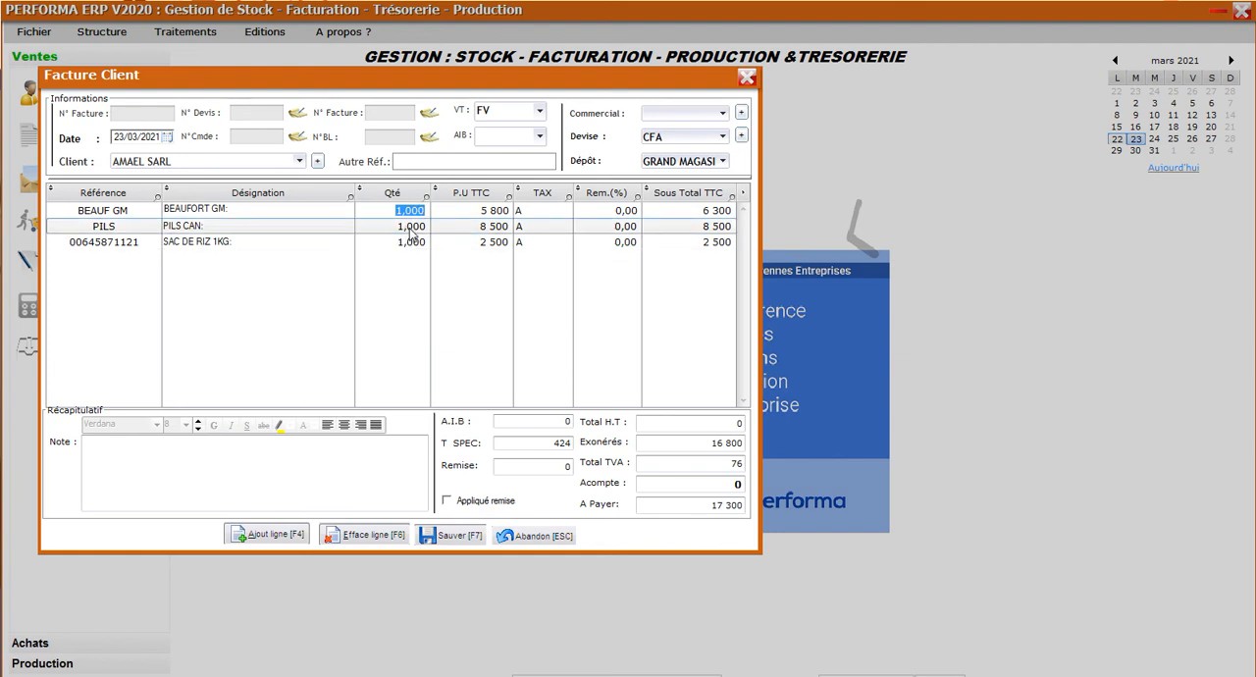
click(411, 243)
click(411, 243)
text(2)
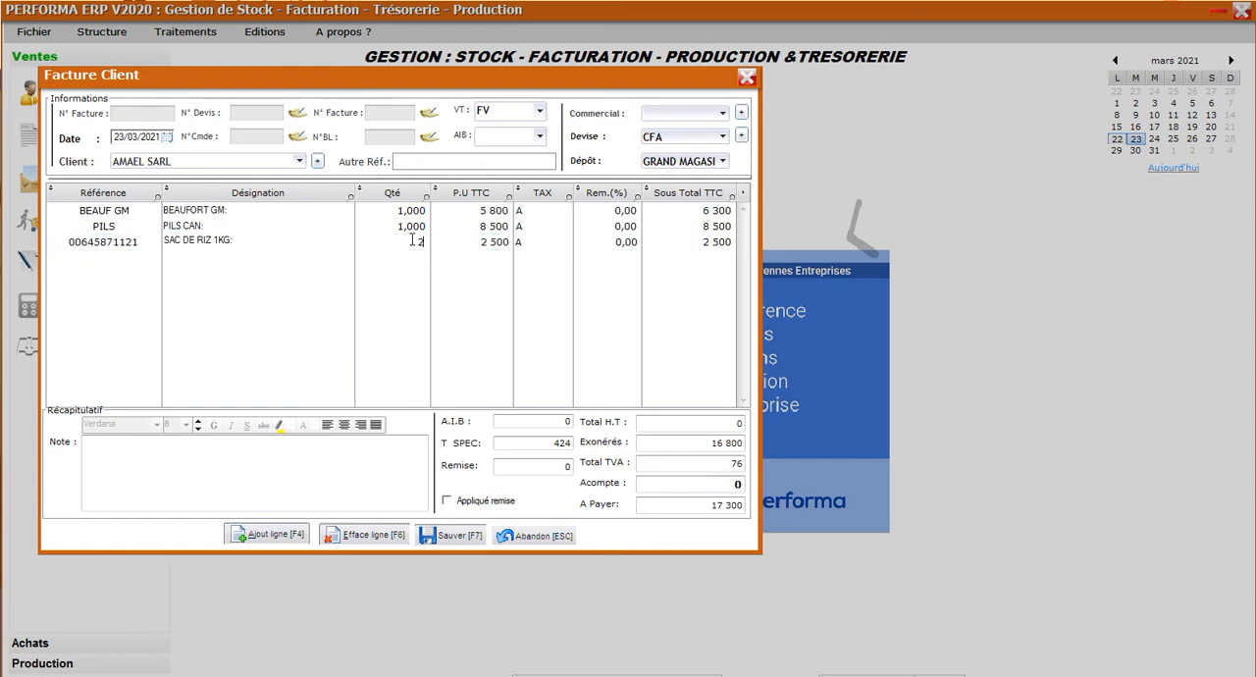
key(Return)
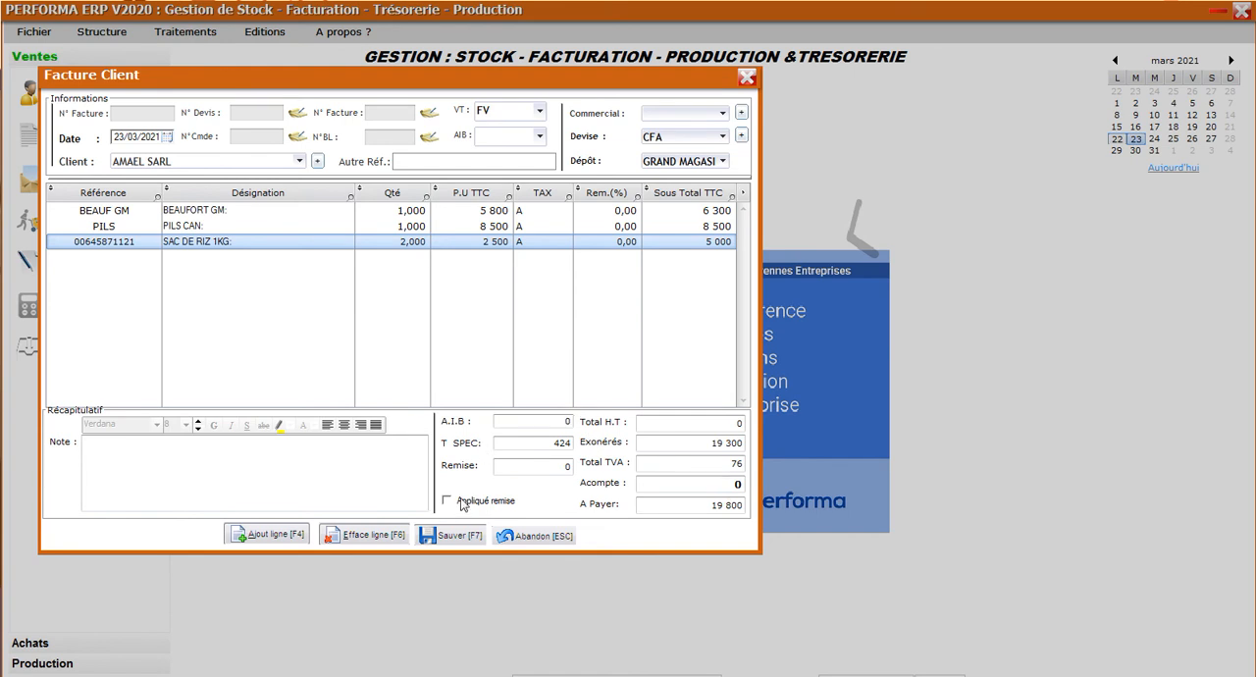
Save the product invoice, confirm the billing and decline printing on letterhead paper.
click(446, 537)
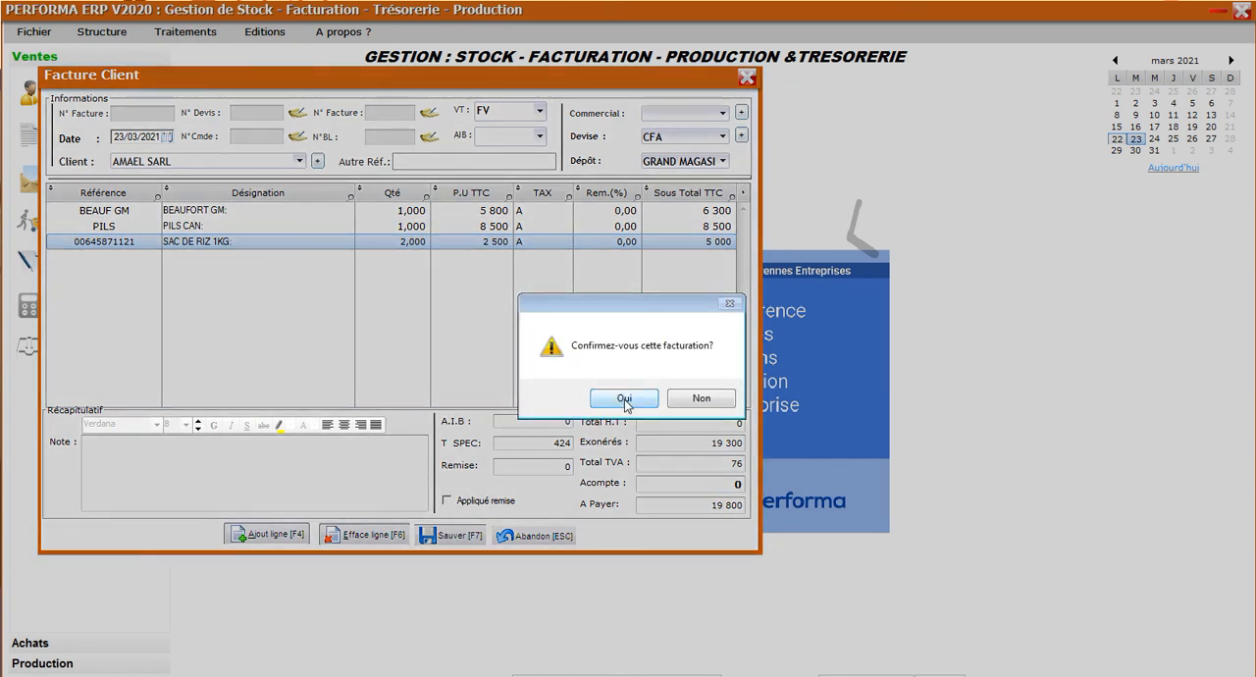
click(626, 399)
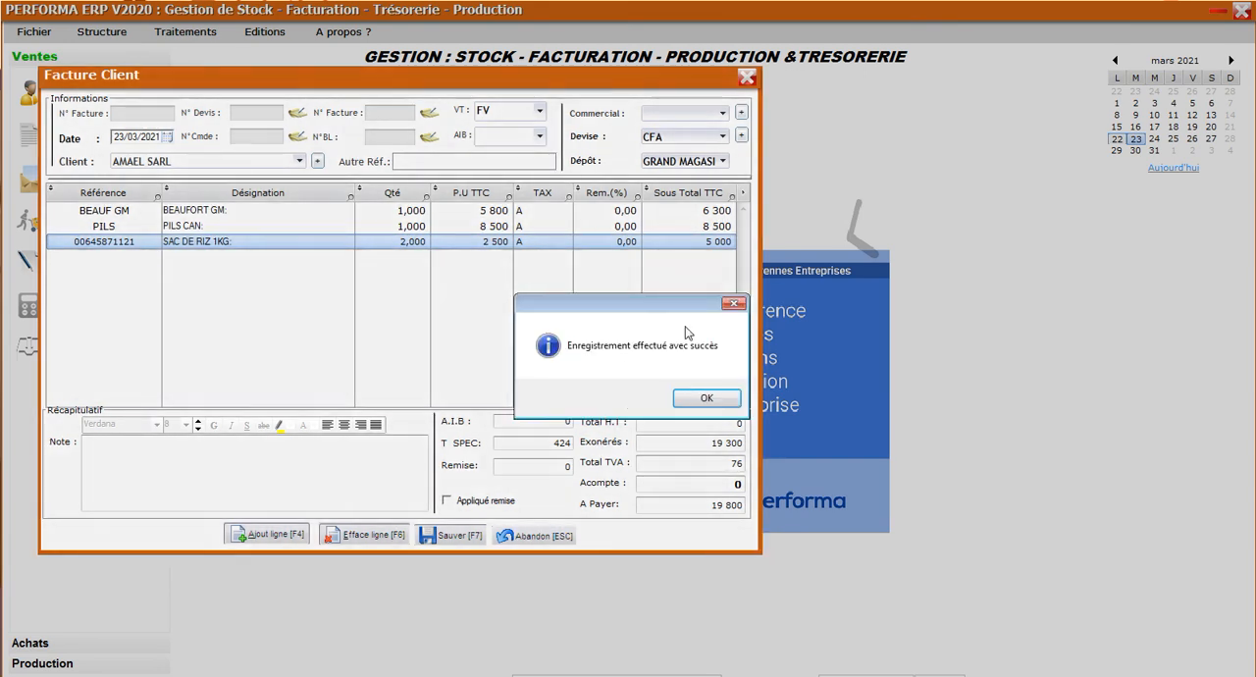
click(707, 398)
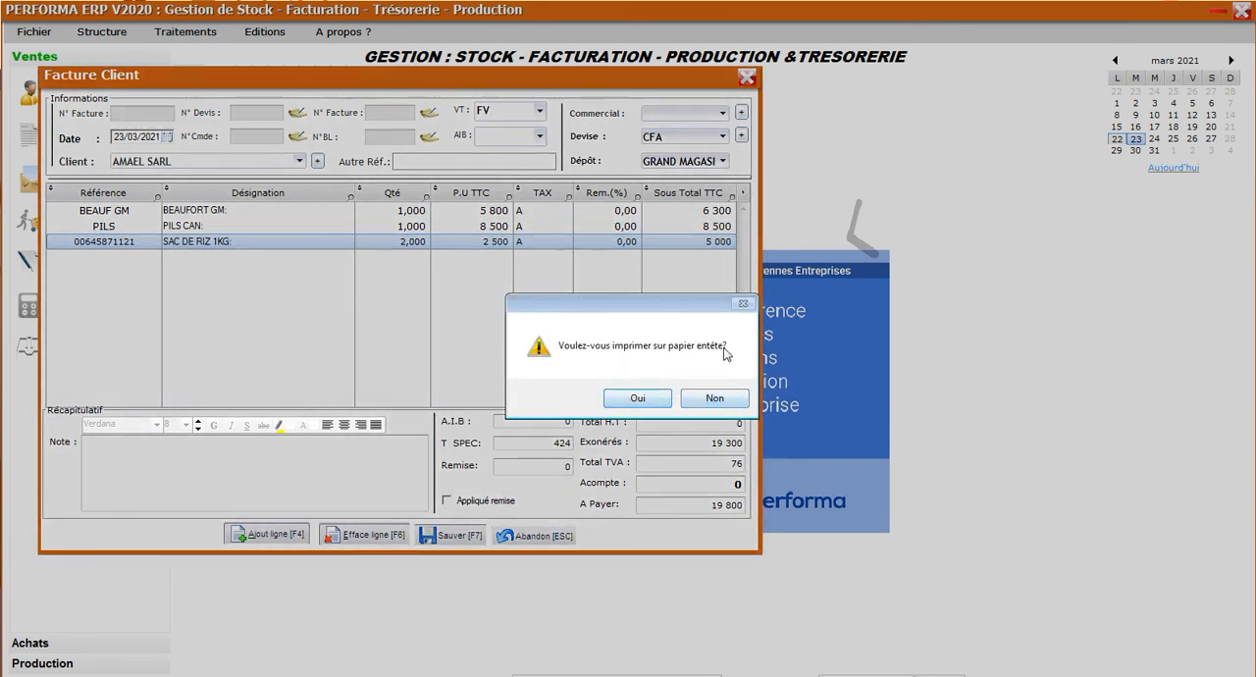
click(714, 399)
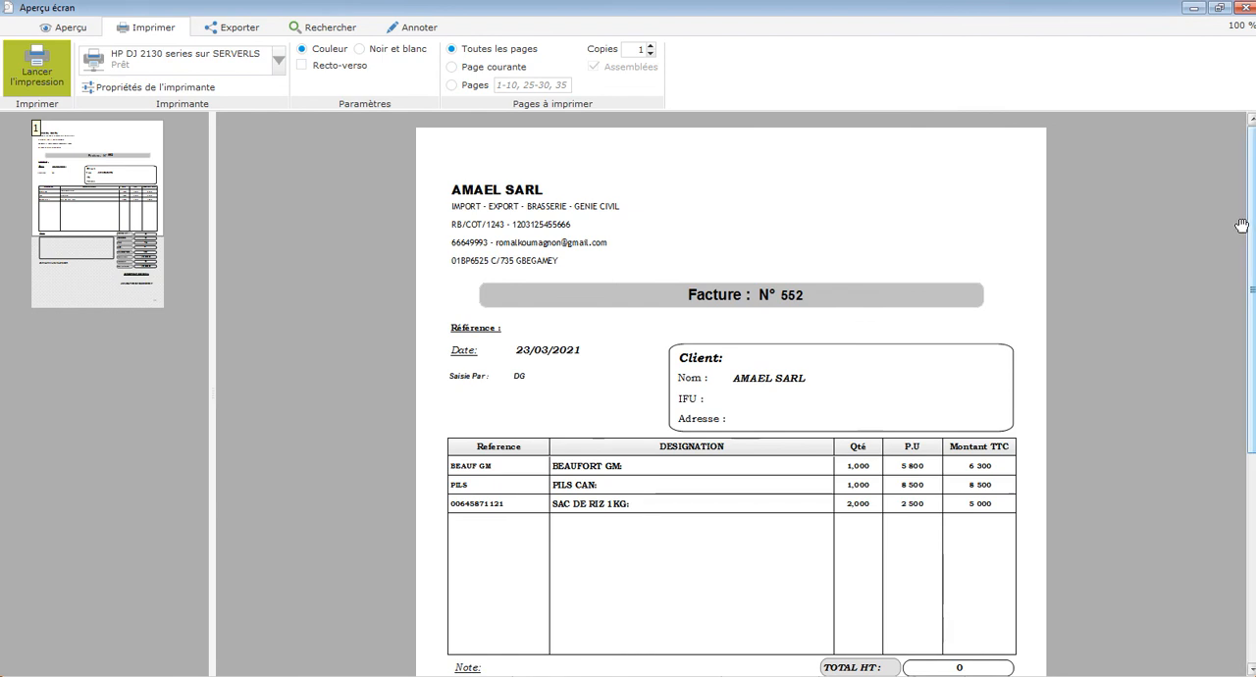
Examine the product lines, taxes and totals in the invoice's print preview, and close the preview.
drag(1251, 235, 1251, 385)
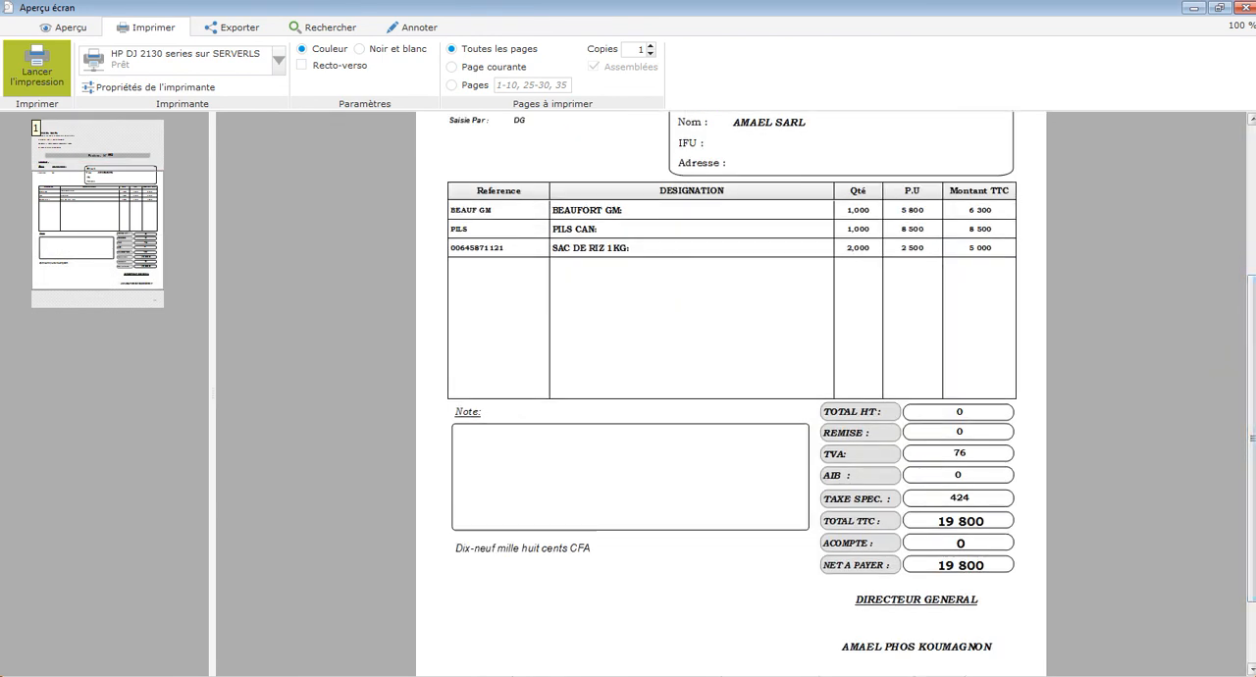
drag(1252, 344, 1253, 226)
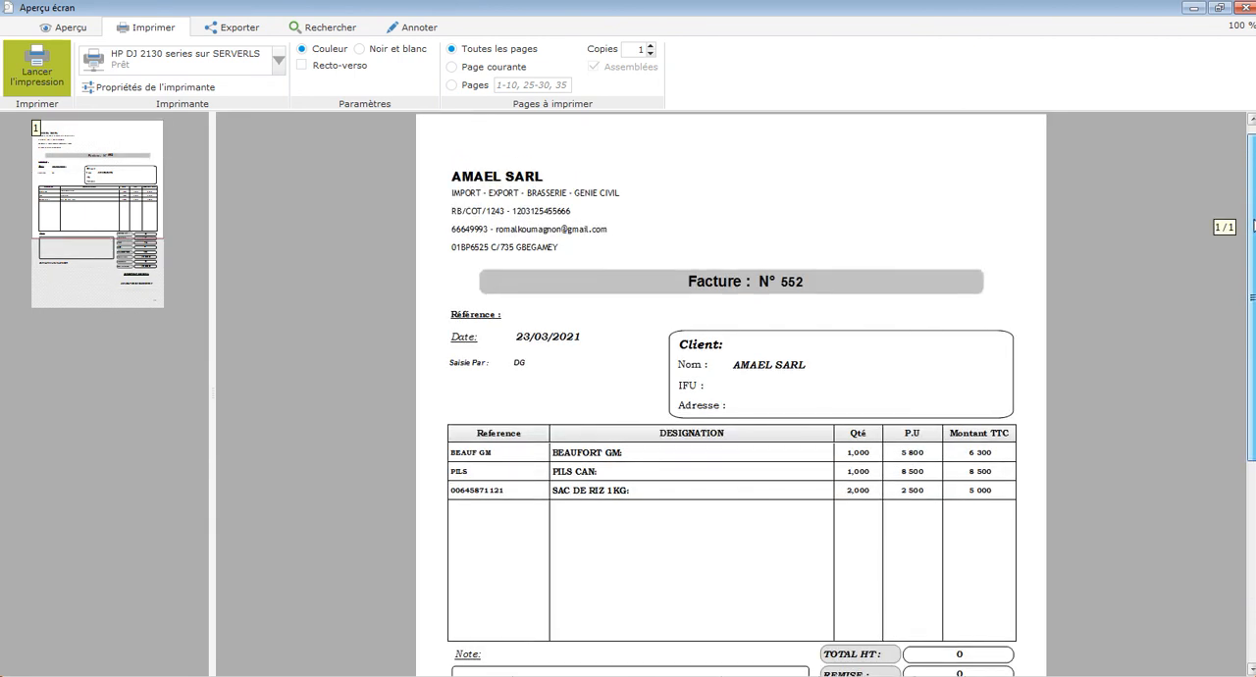
mouse_move(1253, 225)
mouse_down()
mouse_move(1253, 420)
mouse_move(1252, 304)
mouse_up()
scroll(1224, 314, up, 3)
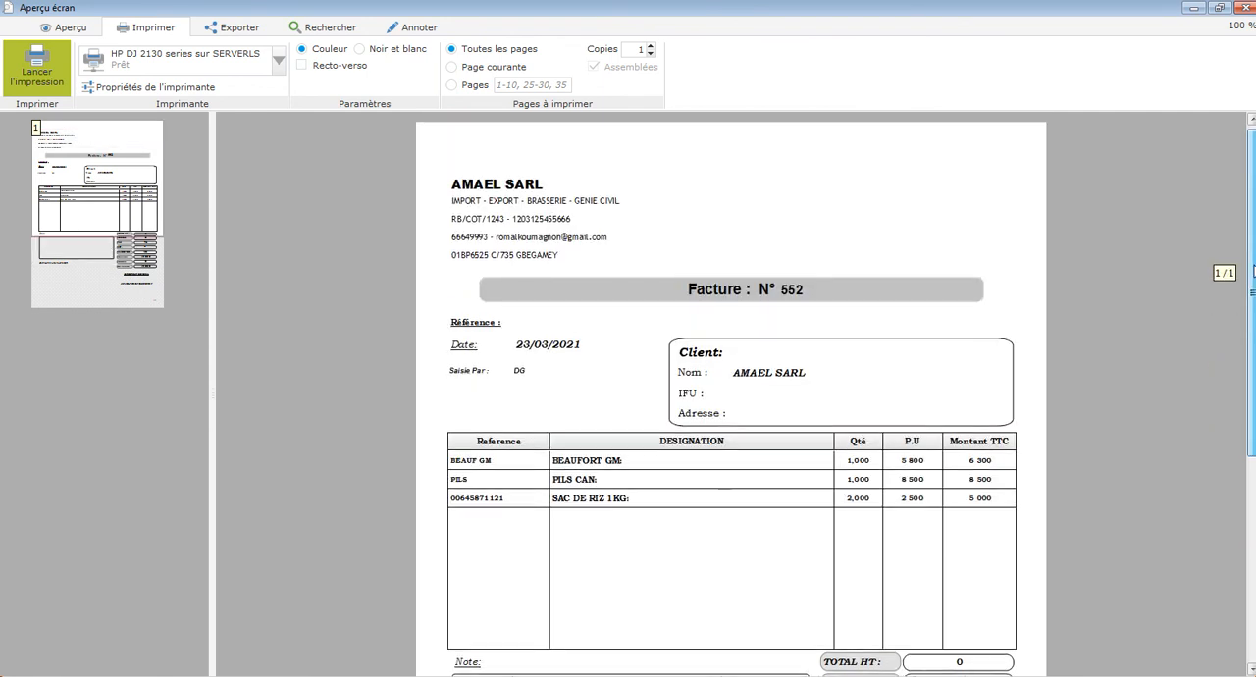
scroll(1225, 272, down, 4)
scroll(731, 393, down, 3)
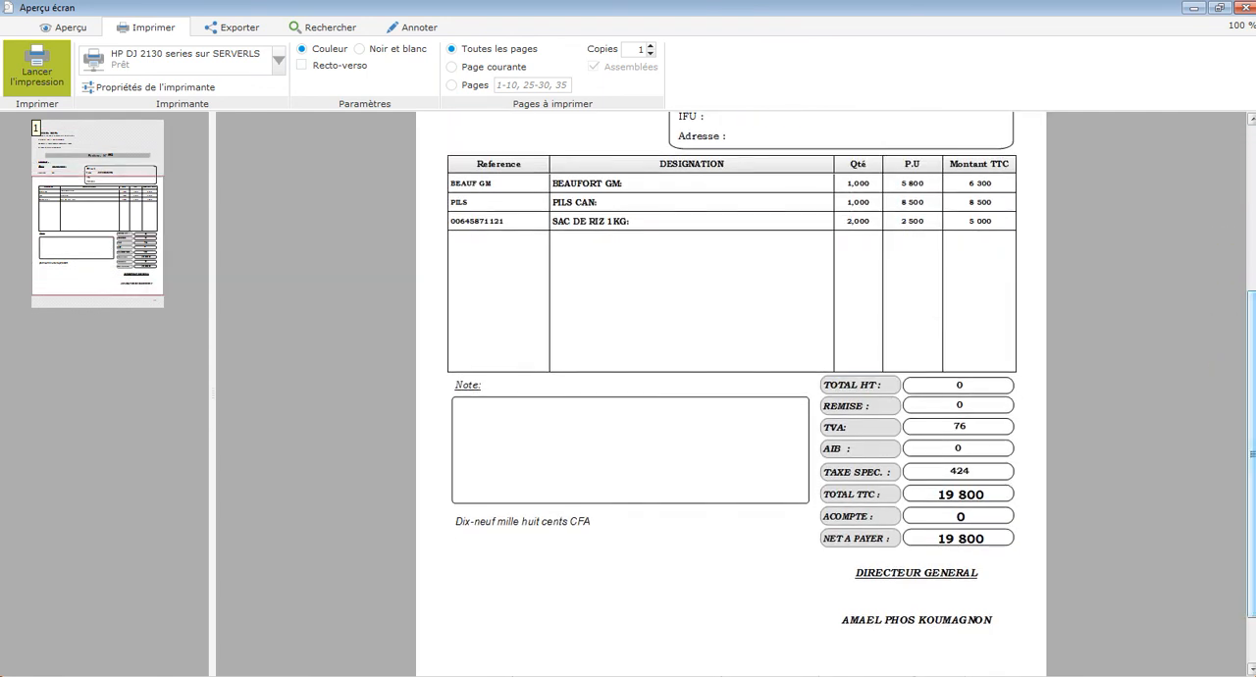
scroll(731, 392, down, 1)
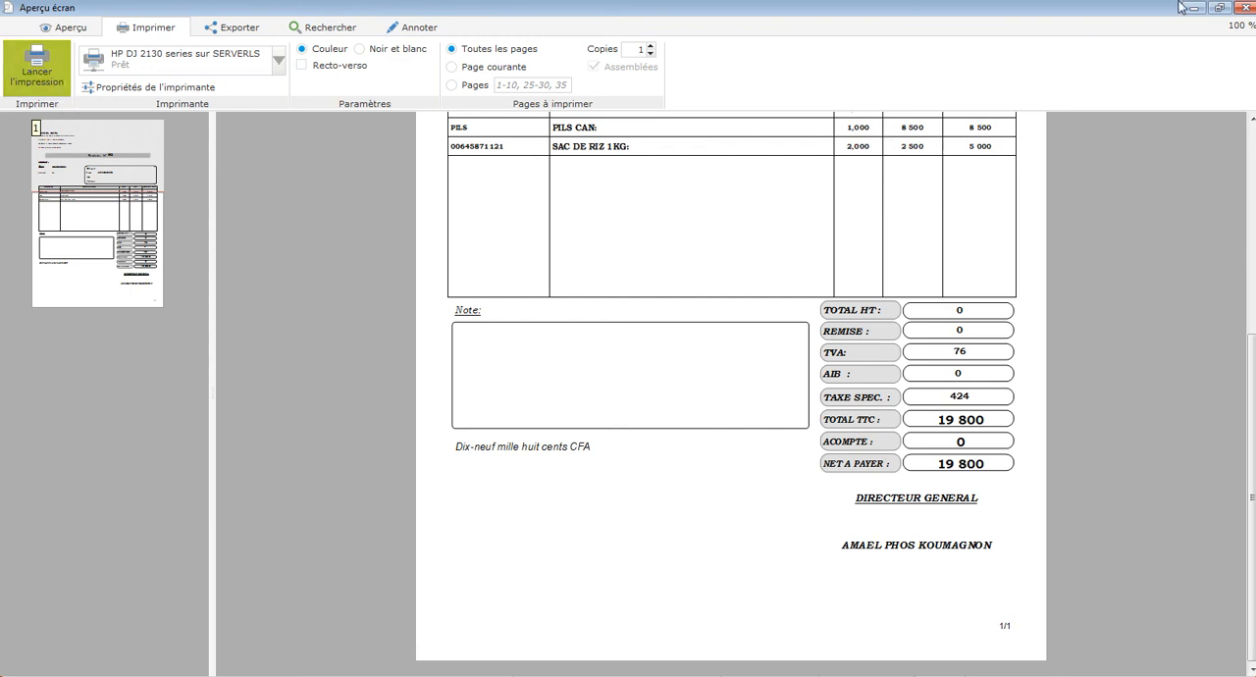
click(1244, 8)
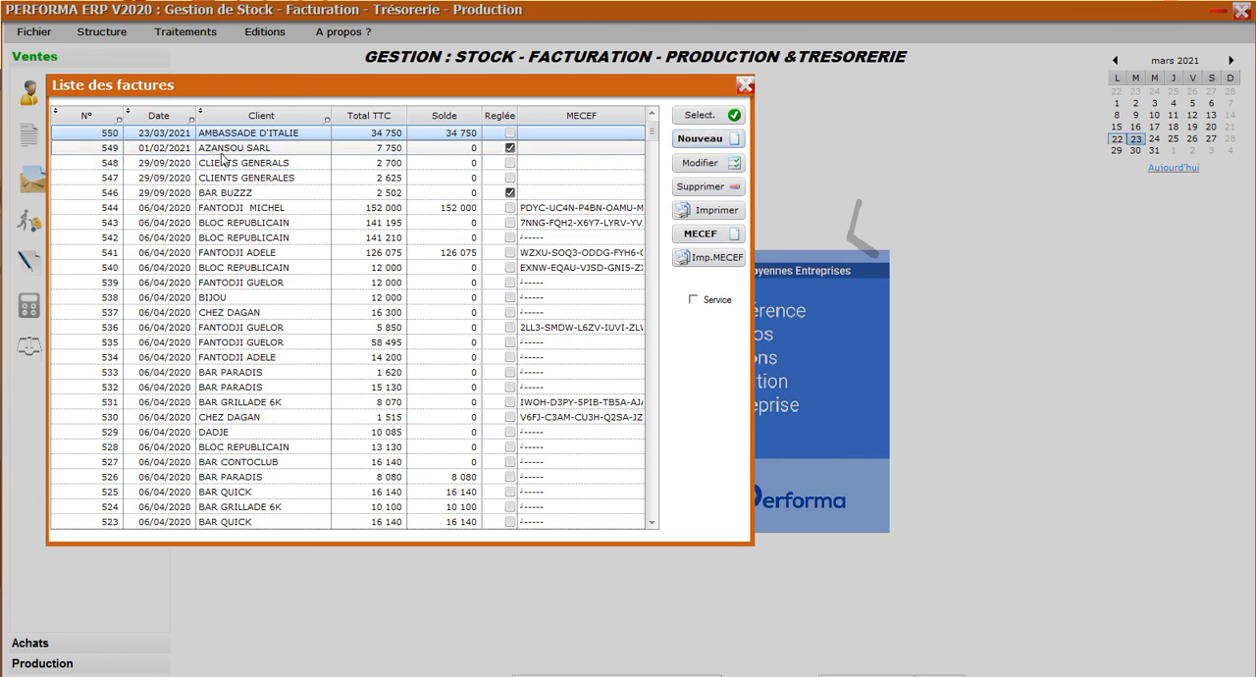
click(287, 153)
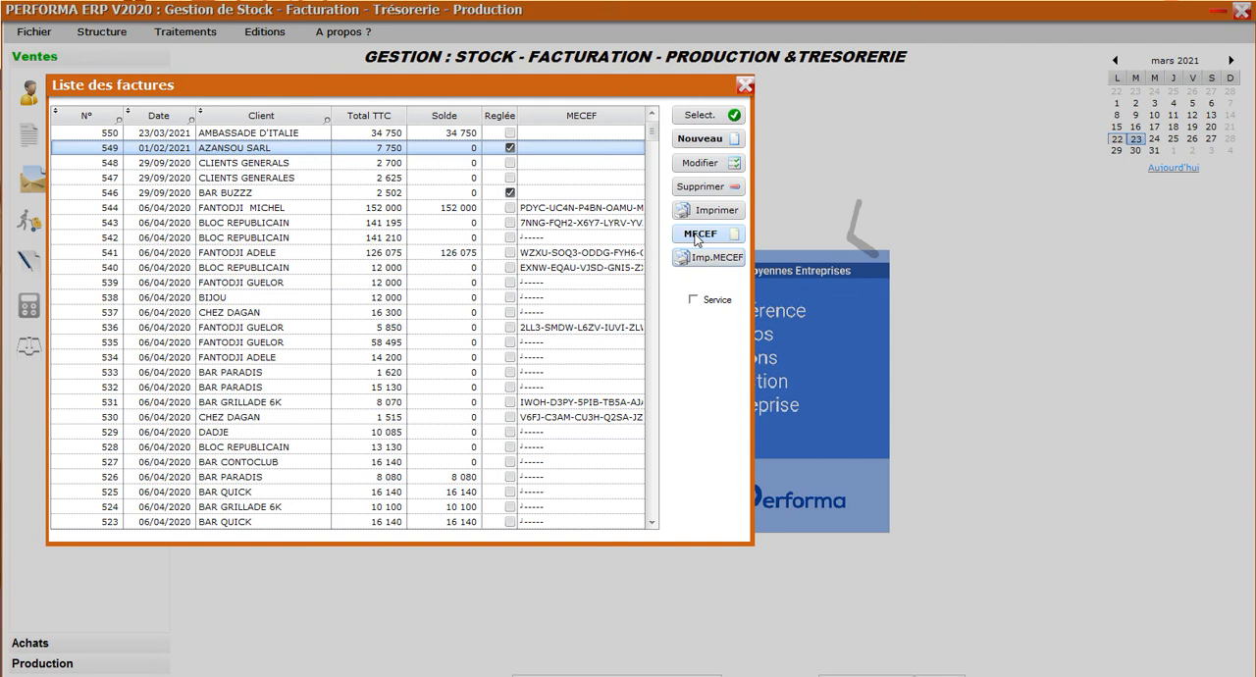
click(560, 180)
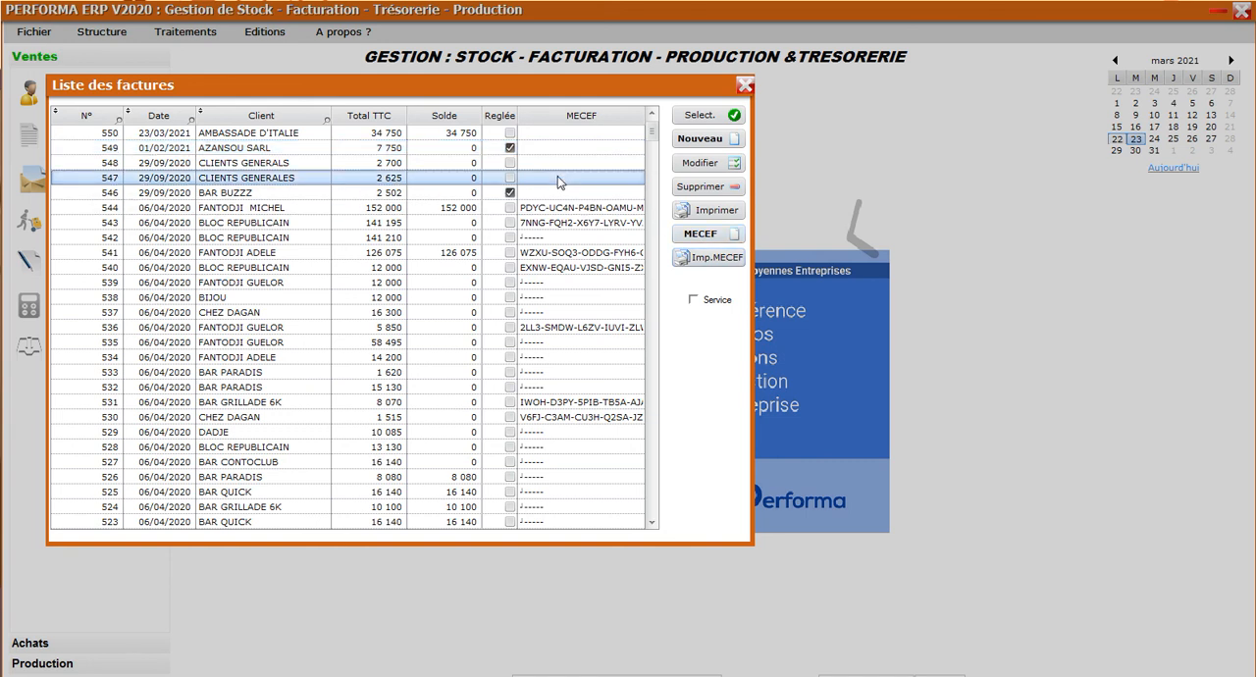